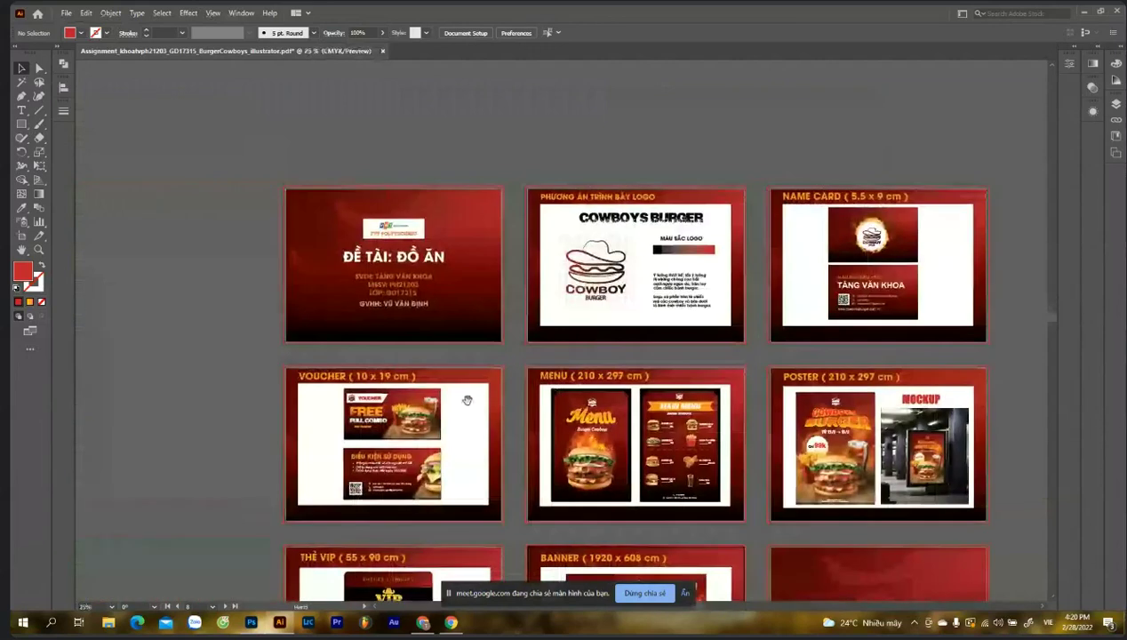
Step: Pan from the Voucher artboard across the Menu and Poster artboards of the Cowboys Burger set
{"action": "scroll", "coordinate": [398, 413], "scroll_direction": "up", "scroll_amount": 3}
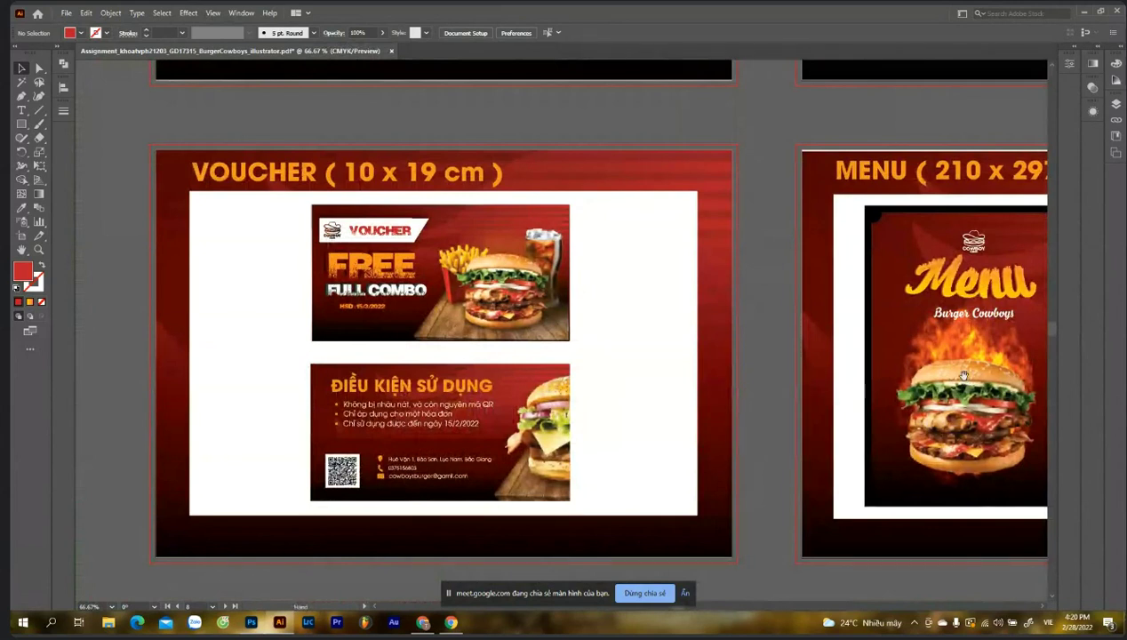
{"action": "left_click_drag", "start_coordinate": [945, 380], "coordinate": [823, 378]}
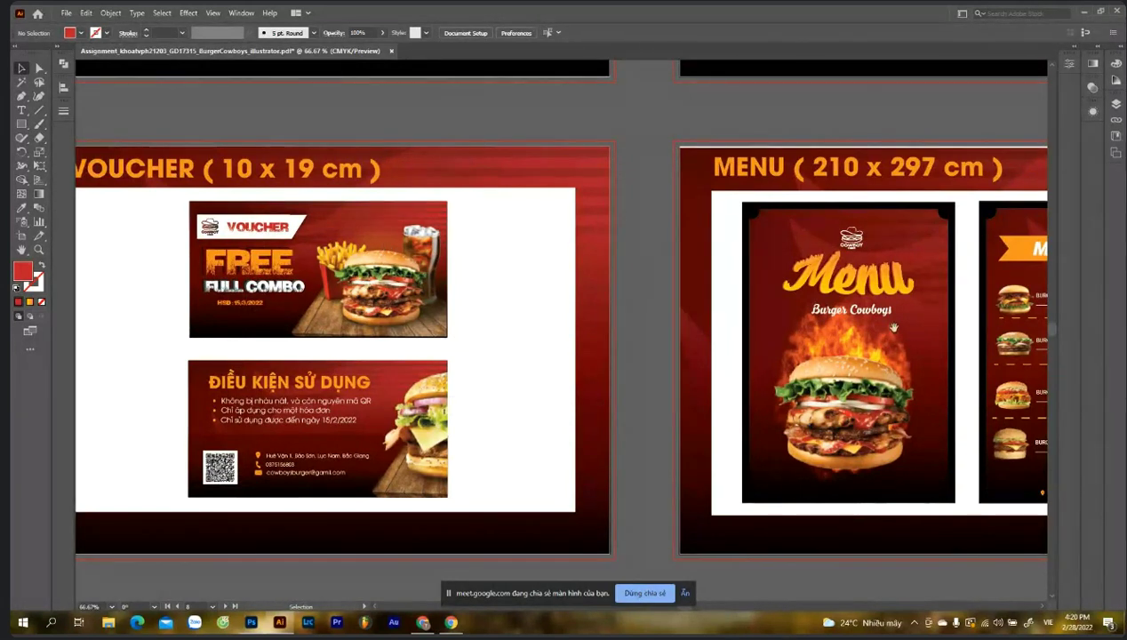
{"action": "left_click_drag", "start_coordinate": [894, 328], "coordinate": [616, 338]}
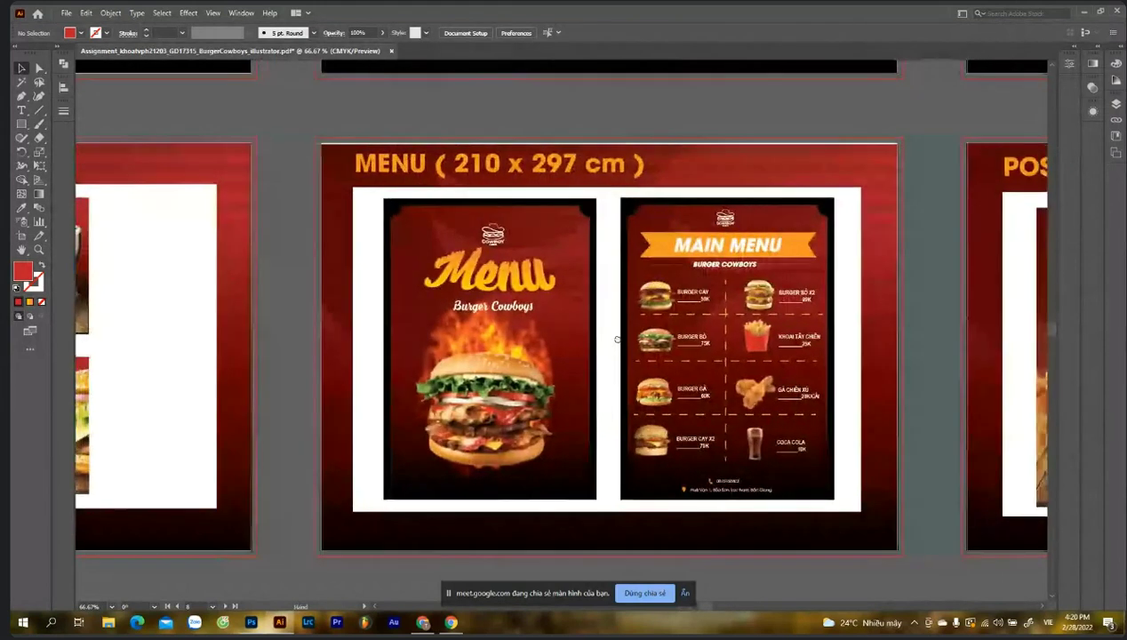
{"action": "left_click_drag", "start_coordinate": [1005, 341], "coordinate": [490, 338]}
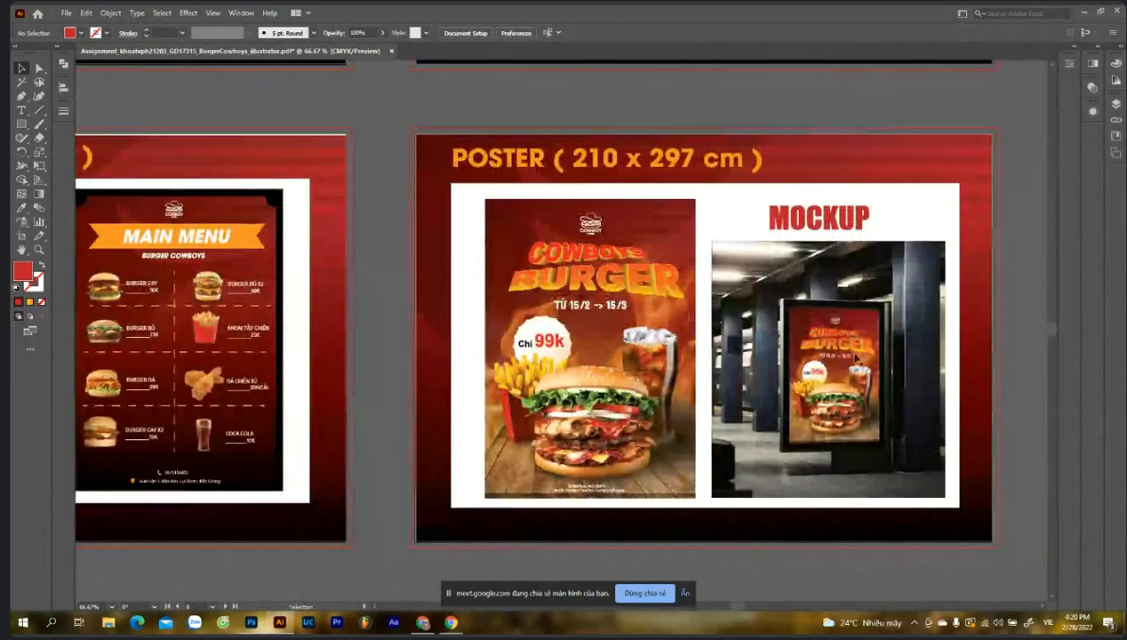
Step: Bring the VIP card and Banner artboards into view, then zoom out over the whole grid
{"action": "scroll", "coordinate": [810, 290], "scroll_direction": "down", "scroll_amount": 2}
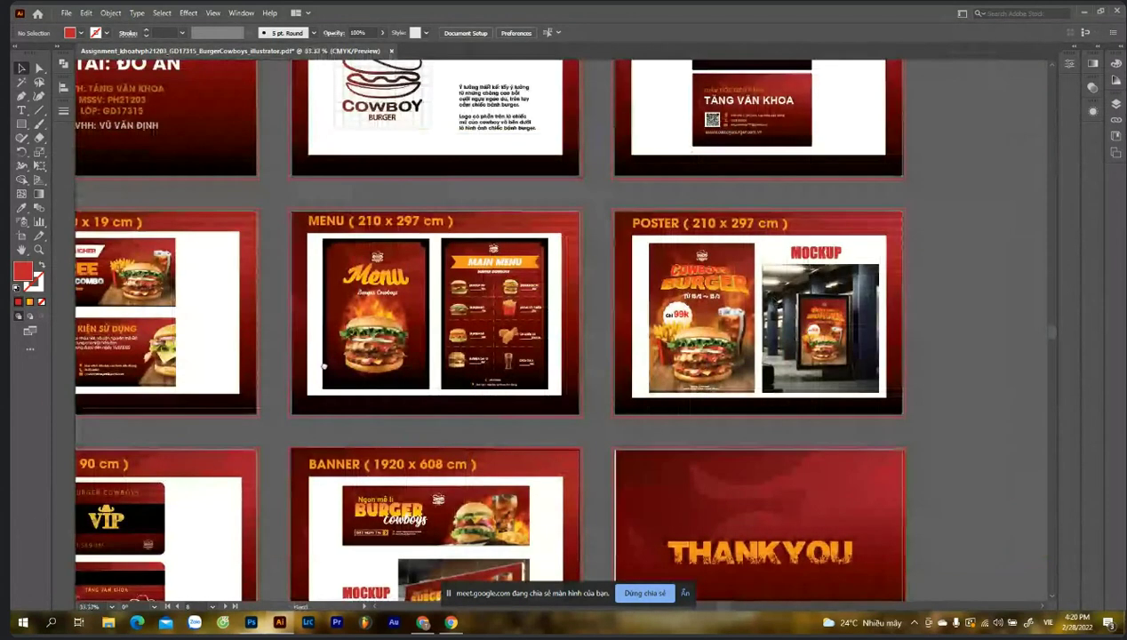
{"action": "left_click_drag", "start_coordinate": [325, 366], "coordinate": [508, 218]}
{"action": "scroll", "coordinate": [327, 458], "scroll_direction": "up", "scroll_amount": 2}
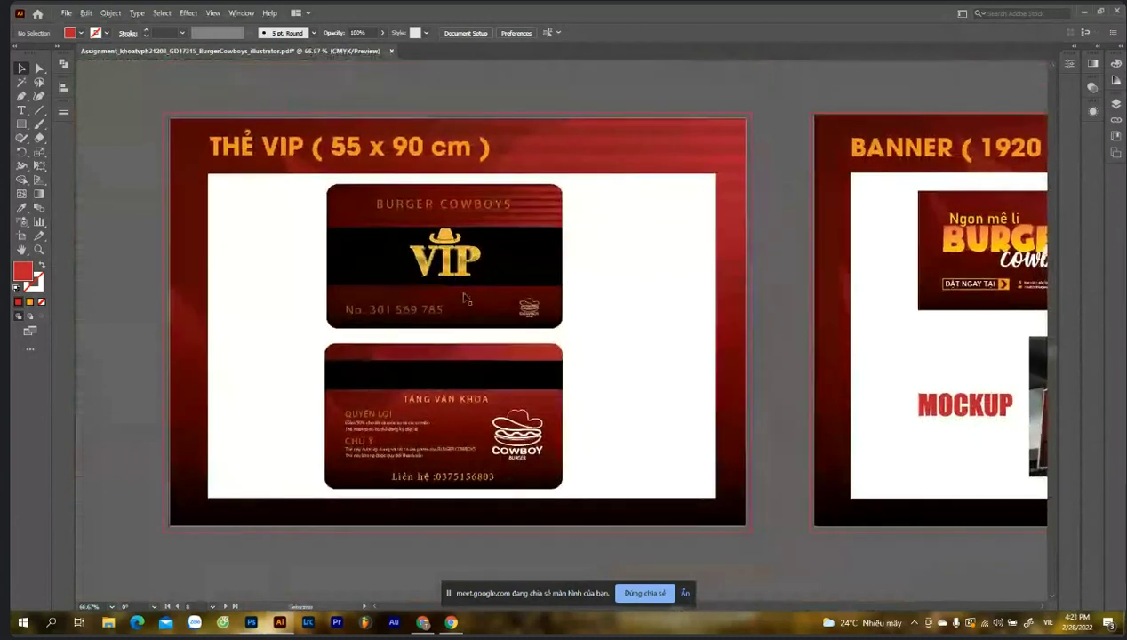
{"action": "left_click_drag", "start_coordinate": [949, 367], "coordinate": [422, 359]}
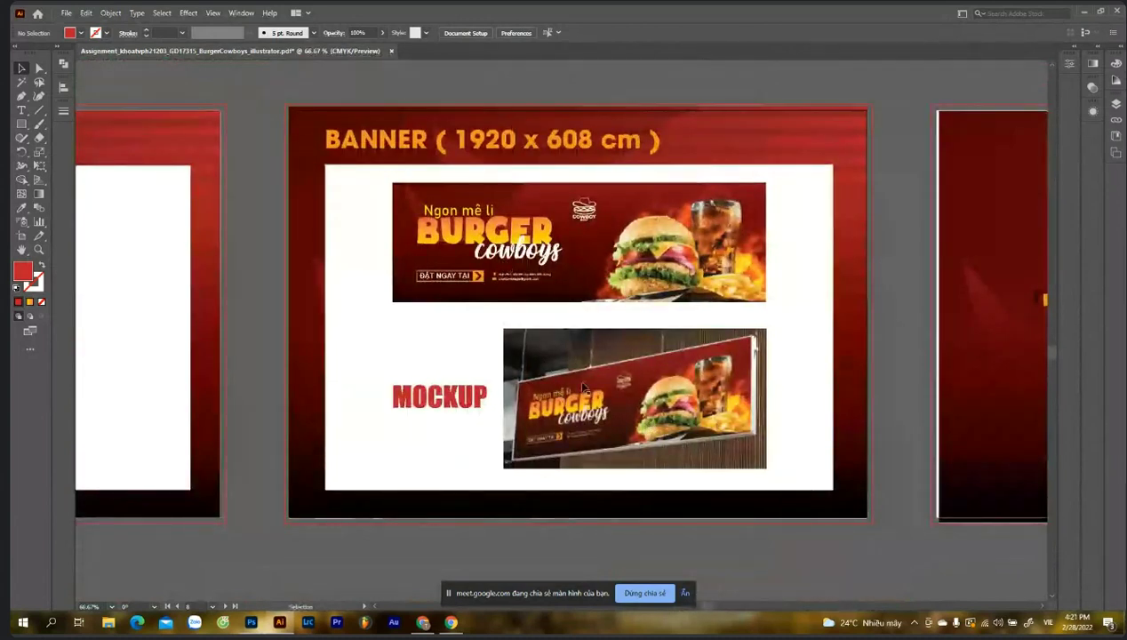
{"action": "scroll", "coordinate": [584, 387], "scroll_direction": "down", "scroll_amount": 1}
{"action": "scroll", "coordinate": [582, 382], "scroll_direction": "down", "scroll_amount": 2}
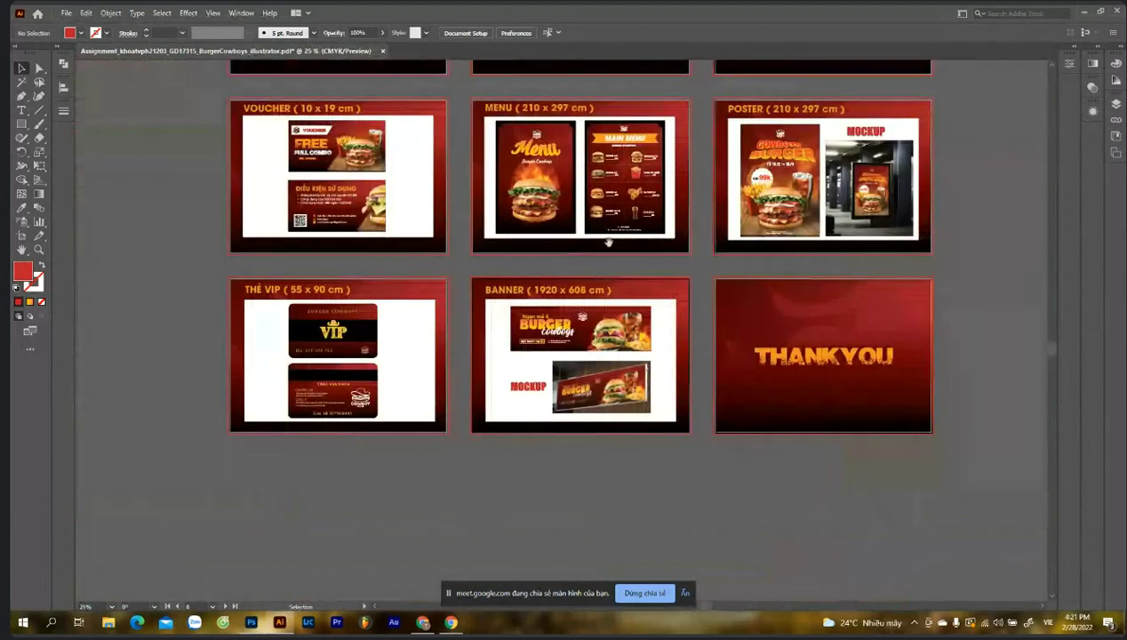
{"action": "scroll", "coordinate": [609, 241], "scroll_direction": "up", "scroll_amount": 3}
{"action": "scroll", "coordinate": [607, 400], "scroll_direction": "up", "scroll_amount": 1}
{"action": "scroll", "coordinate": [607, 407], "scroll_direction": "down", "scroll_amount": 1}
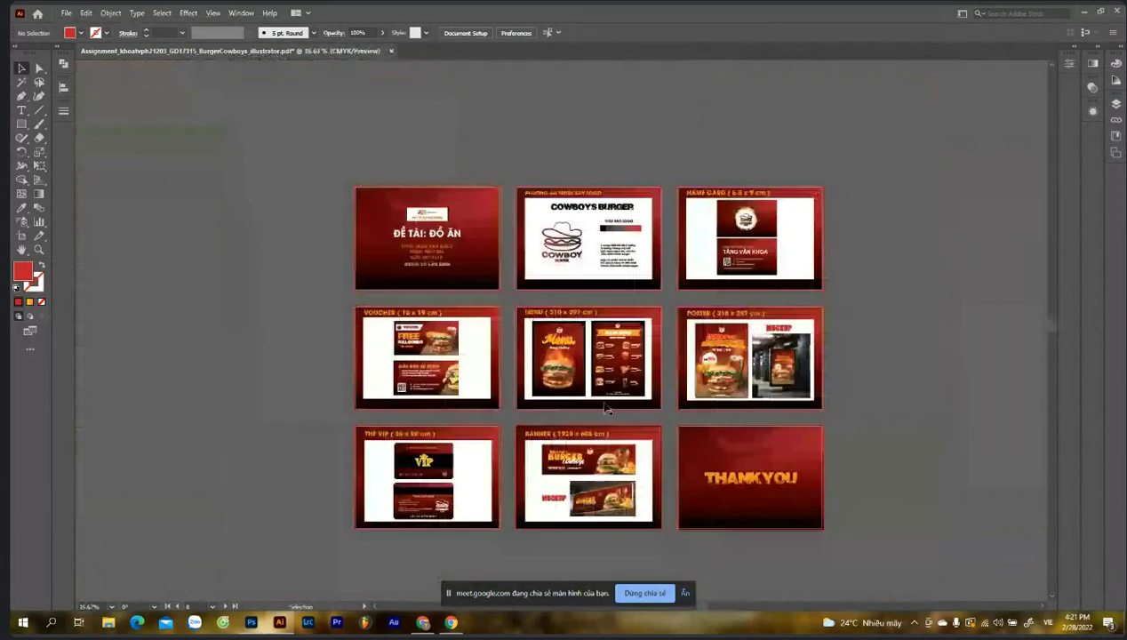
{"action": "scroll", "coordinate": [606, 409], "scroll_direction": "up", "scroll_amount": 2}
{"action": "scroll", "coordinate": [613, 414], "scroll_direction": "down", "scroll_amount": 1}
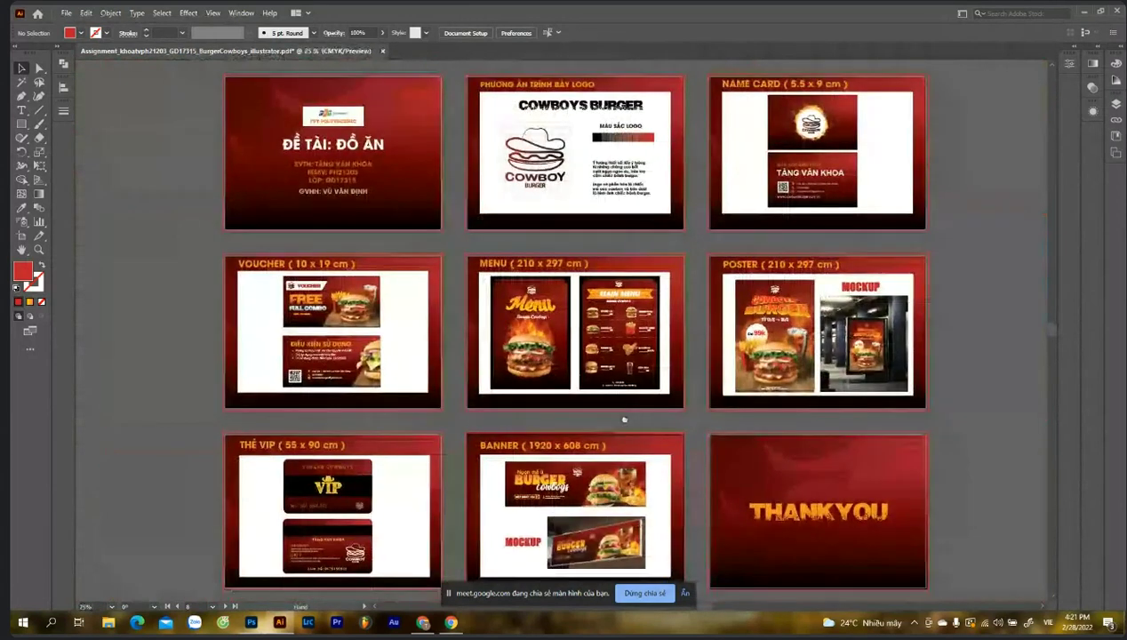
Step: Hide the screen-sharing bar and raise the speaker volume to 87
{"action": "left_click", "coordinate": [686, 593]}
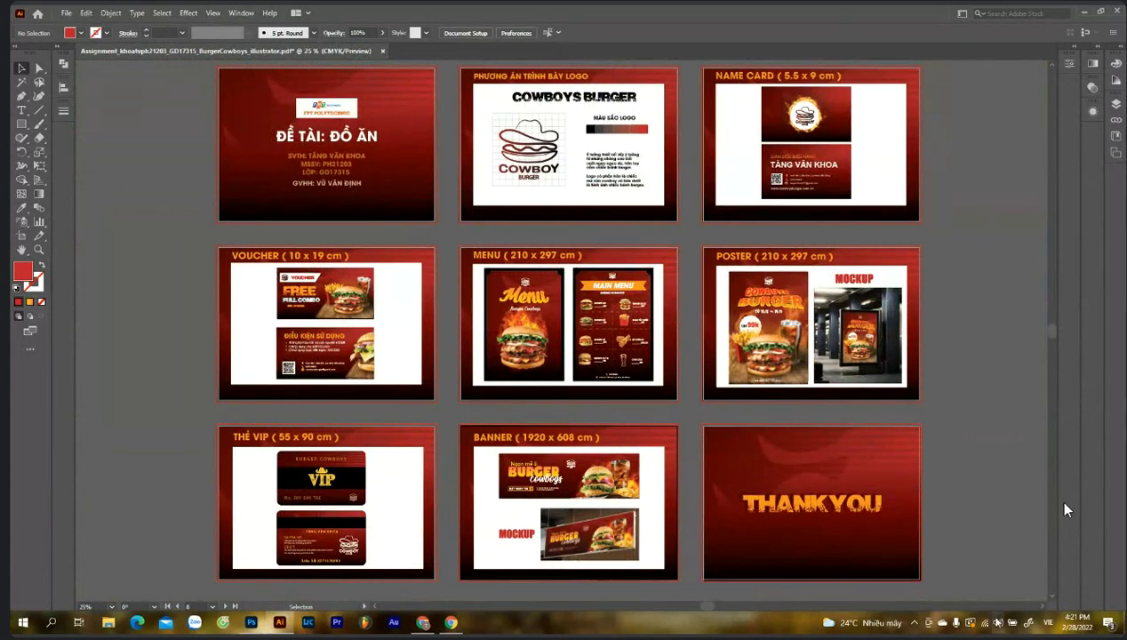
{"action": "left_click", "coordinate": [997, 612]}
{"action": "left_click_drag", "start_coordinate": [1044, 595], "coordinate": [1089, 594]}
Step: Turn the speaker volume up to 100 while the DUHA Restaurant document is shown
{"action": "left_click", "coordinate": [1008, 494]}
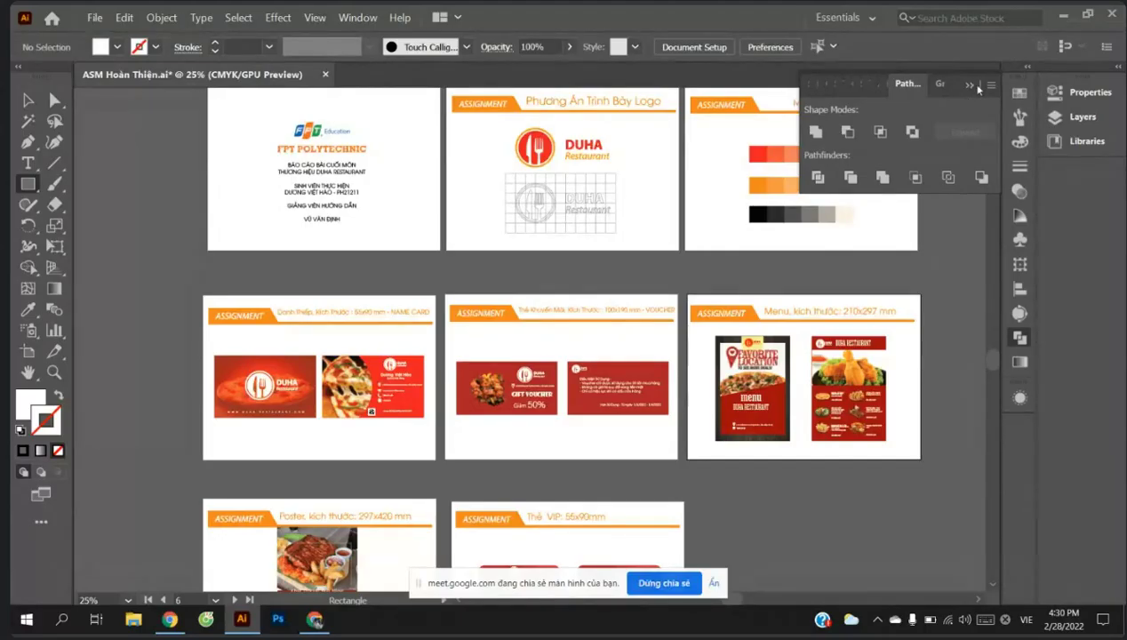
Step: Close the Pathfinder options, hide the screen-sharing bar and zoom into the DUHA artboard grid
{"action": "left_click", "coordinate": [970, 85]}
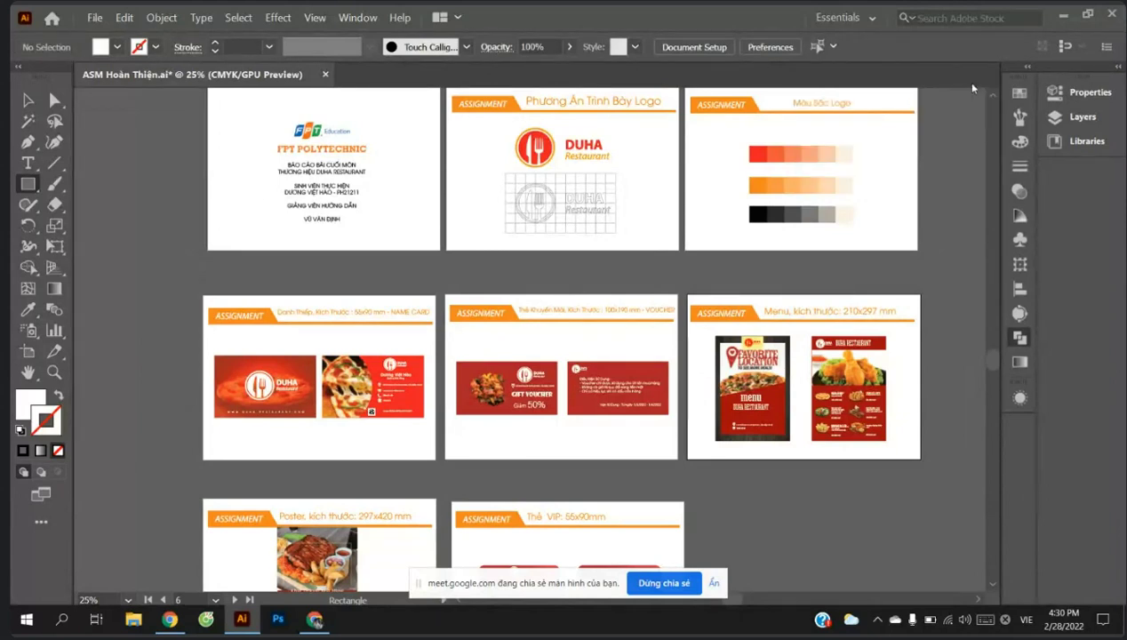
{"action": "key", "text": "ctrl+minus"}
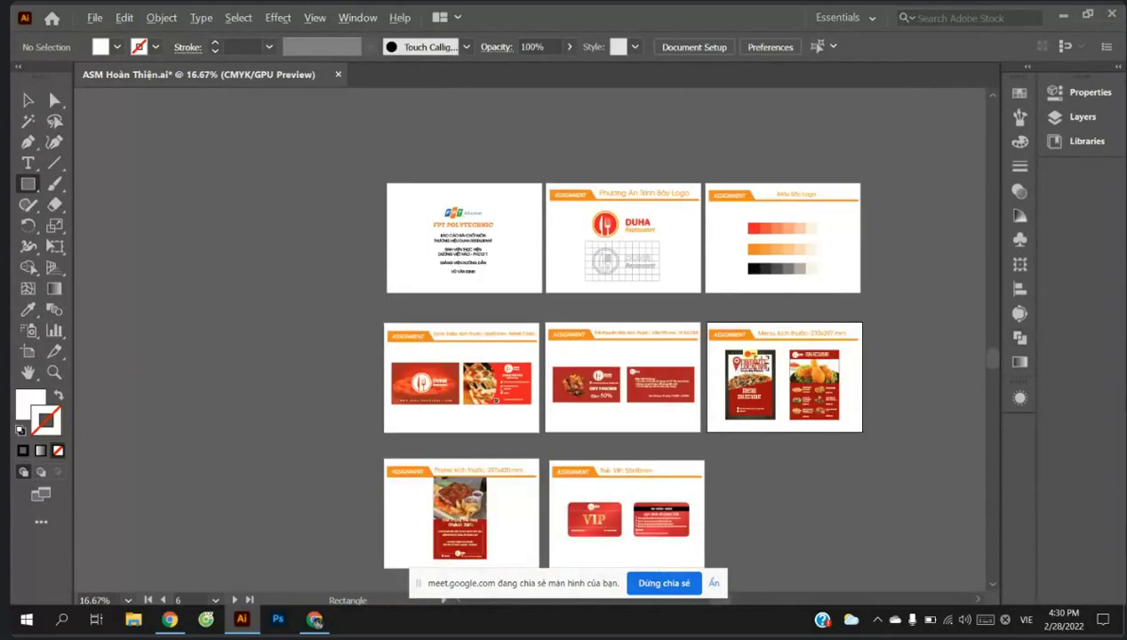
{"action": "key", "text": "ctrl+plus"}
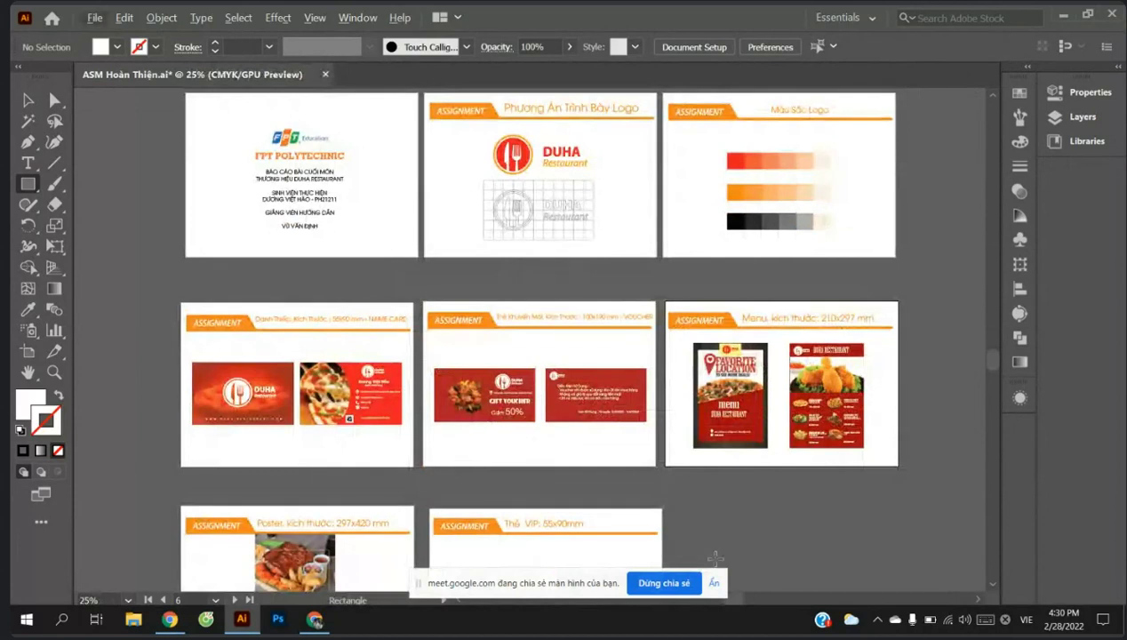
{"action": "left_click", "coordinate": [714, 583]}
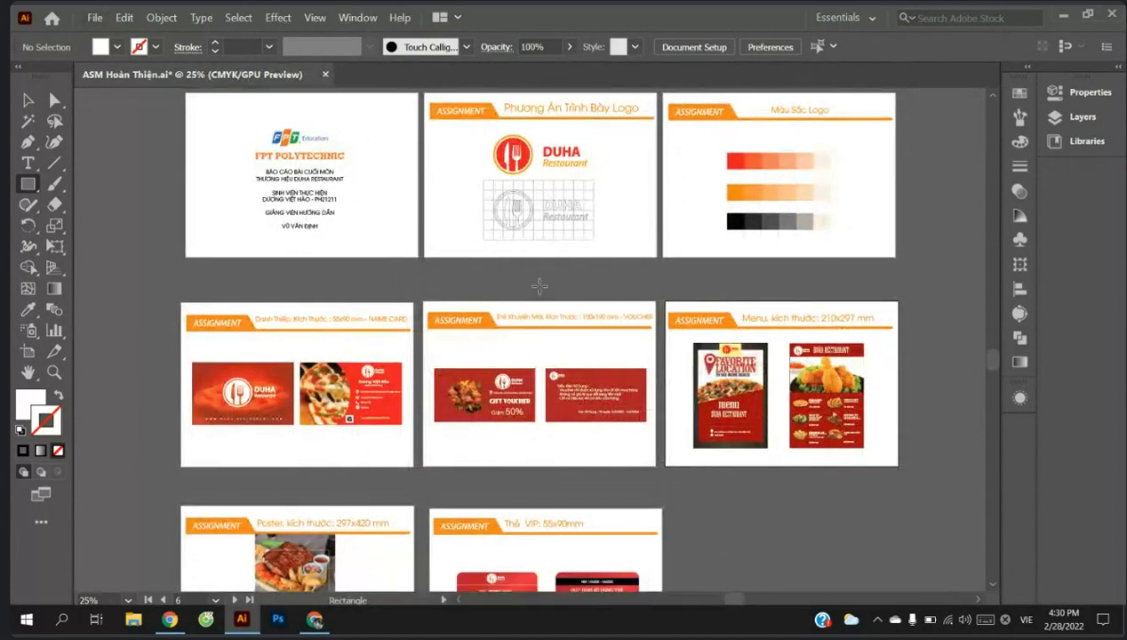
{"action": "key", "text": "ctrl+plus"}
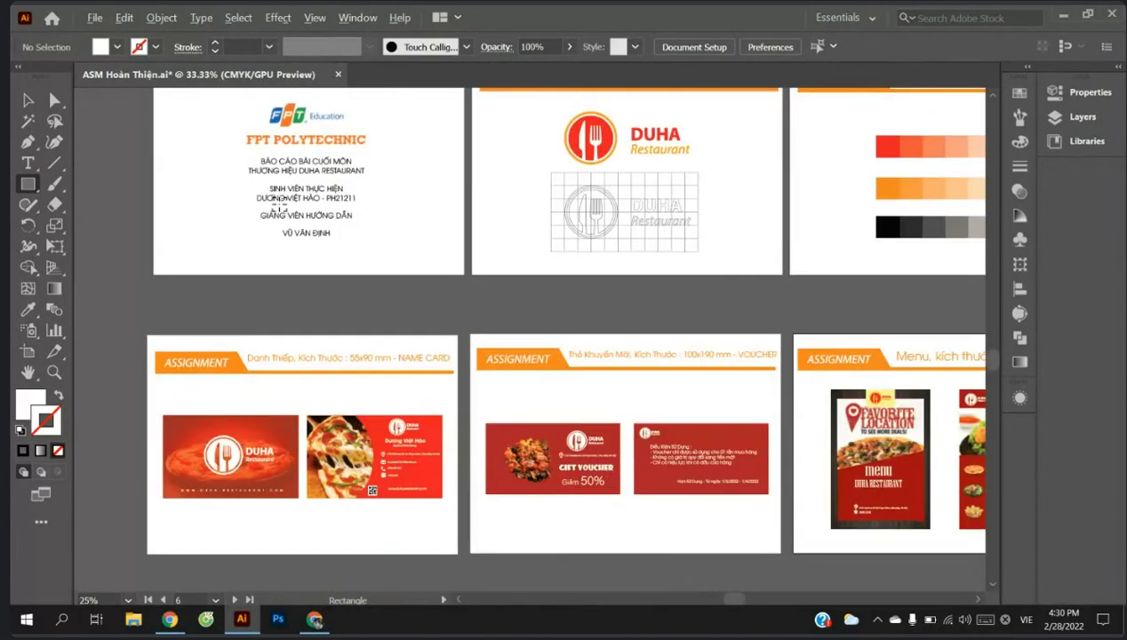
Step: Scroll to bring the DUHA logo and Màu Sắc Logo colour artboards close up
{"action": "scroll", "coordinate": [342, 204], "scroll_direction": "up", "scroll_amount": 1}
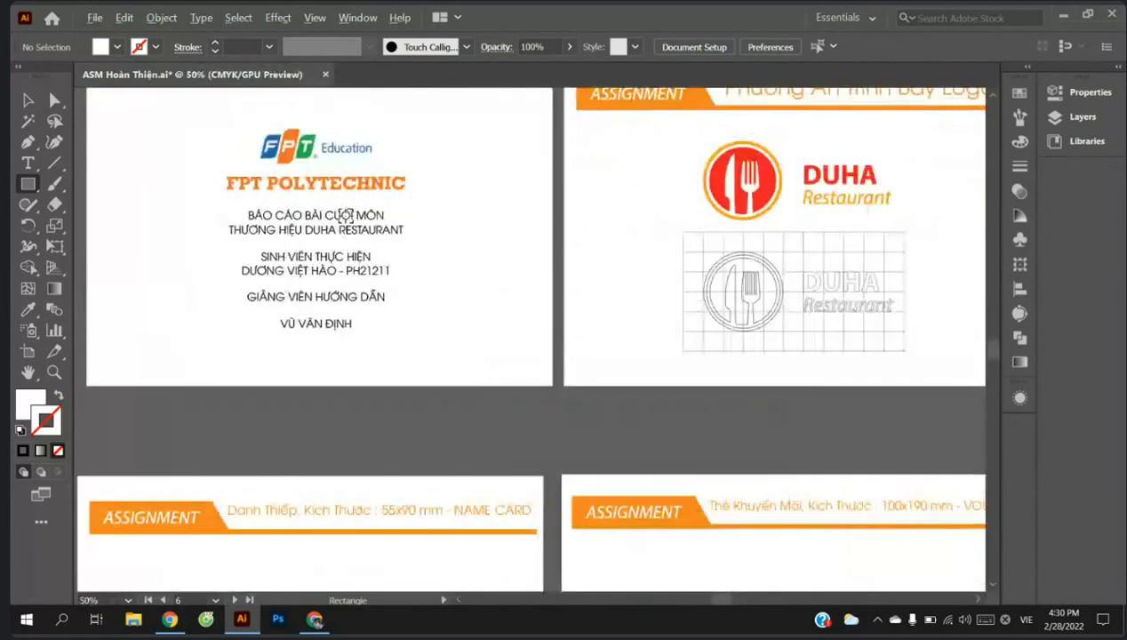
{"action": "scroll", "coordinate": [342, 204], "scroll_direction": "down", "scroll_amount": 1}
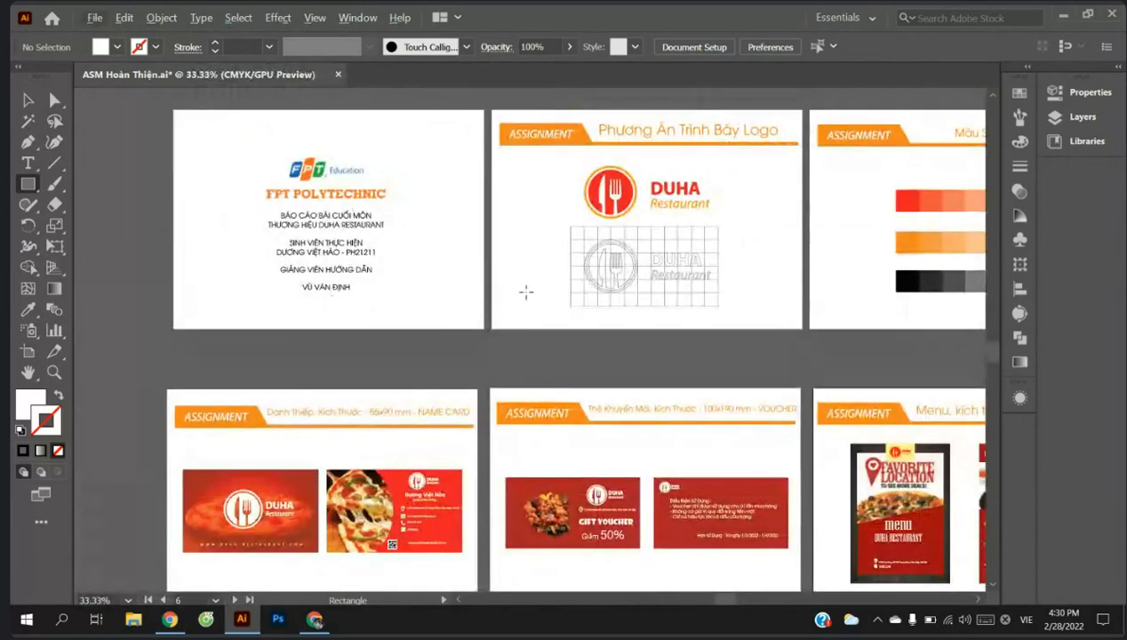
{"action": "scroll", "coordinate": [484, 377], "scroll_direction": "up", "scroll_amount": 2}
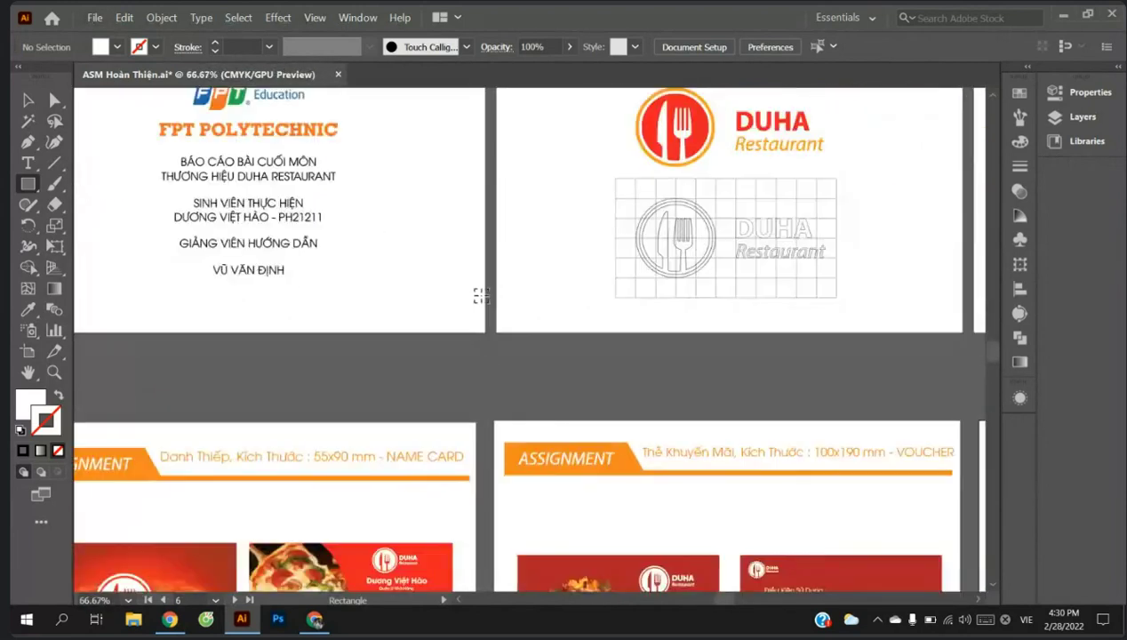
{"action": "scroll", "coordinate": [623, 230], "scroll_direction": "up", "scroll_amount": 1}
{"action": "scroll", "coordinate": [622, 230], "scroll_direction": "down", "scroll_amount": 2}
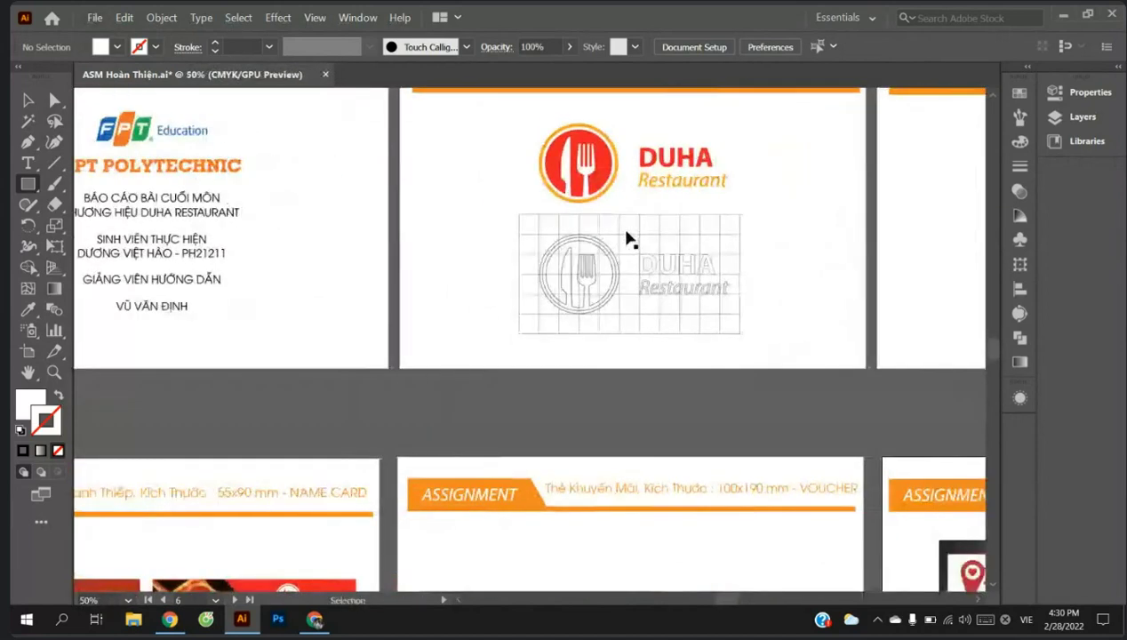
{"action": "scroll", "coordinate": [626, 236], "scroll_direction": "up", "scroll_amount": 2}
{"action": "scroll", "coordinate": [624, 214], "scroll_direction": "down", "scroll_amount": 1}
{"action": "scroll", "coordinate": [624, 214], "scroll_direction": "down", "scroll_amount": 1}
{"action": "scroll", "coordinate": [613, 267], "scroll_direction": "up", "scroll_amount": 1}
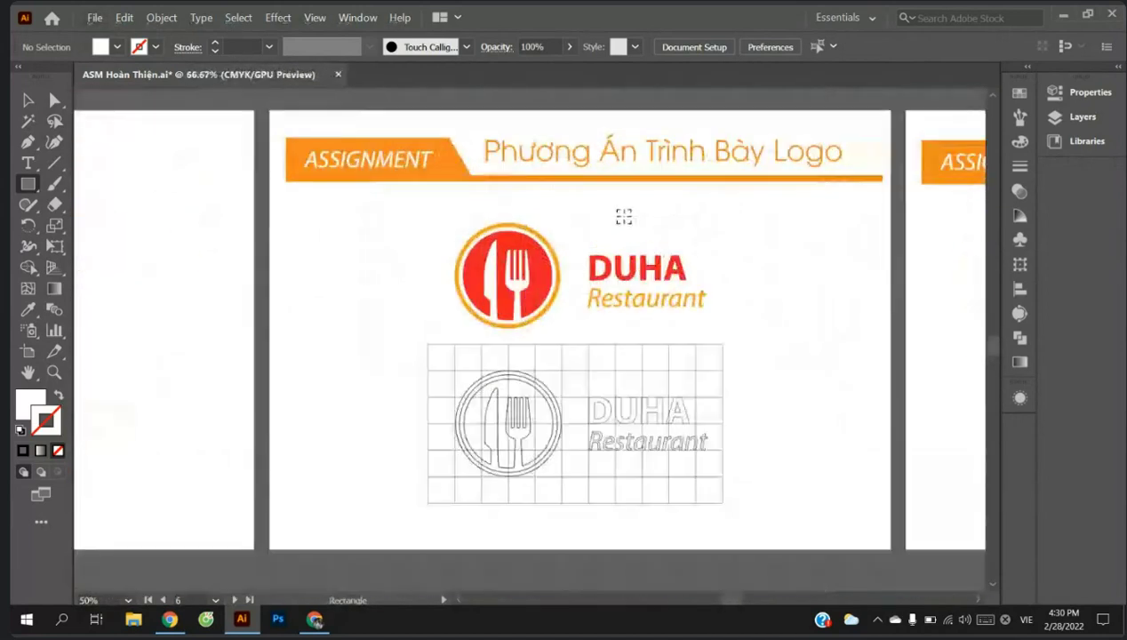
{"action": "scroll", "coordinate": [597, 322], "scroll_direction": "up", "scroll_amount": 1}
{"action": "scroll", "coordinate": [597, 322], "scroll_direction": "down", "scroll_amount": 2}
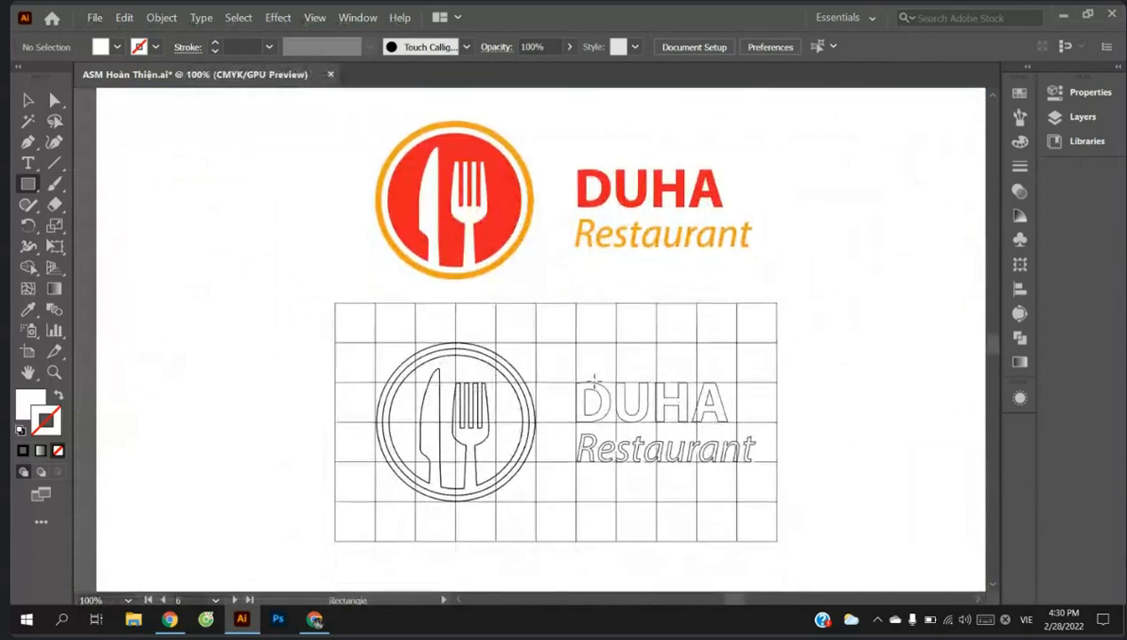
{"action": "scroll", "coordinate": [603, 474], "scroll_direction": "down", "scroll_amount": 1}
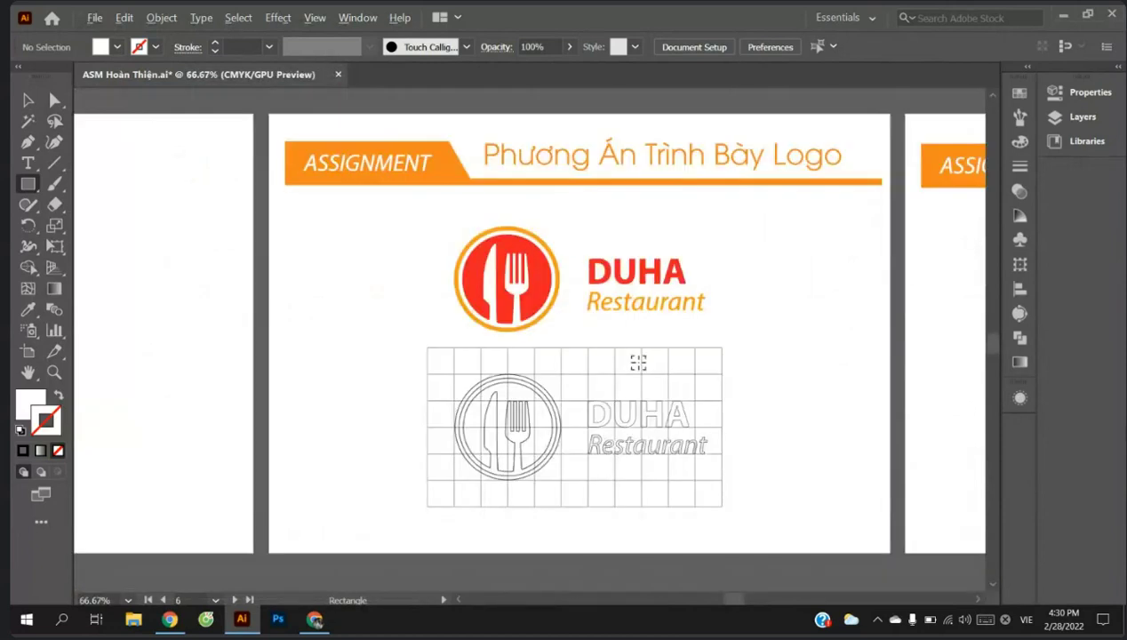
{"action": "scroll", "coordinate": [631, 357], "scroll_direction": "down", "scroll_amount": 1}
{"action": "scroll", "coordinate": [649, 347], "scroll_direction": "right", "scroll_amount": 4}
{"action": "scroll", "coordinate": [646, 345], "scroll_direction": "right", "scroll_amount": 2}
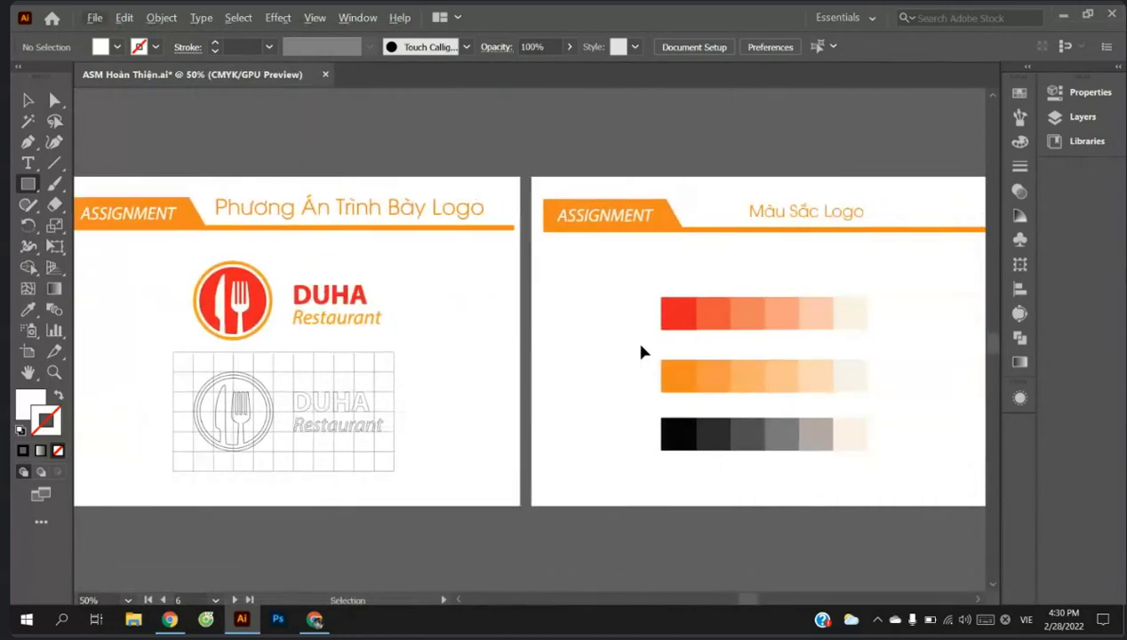
{"action": "scroll", "coordinate": [642, 349], "scroll_direction": "right", "scroll_amount": 1}
{"action": "scroll", "coordinate": [596, 370], "scroll_direction": "down", "scroll_amount": 1}
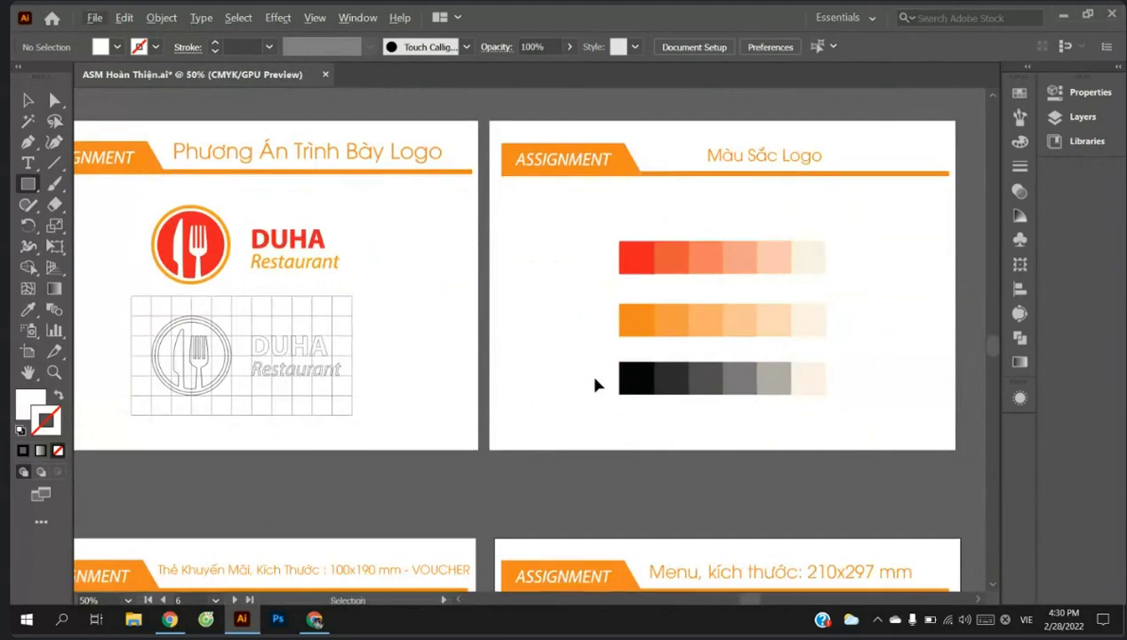
{"action": "scroll", "coordinate": [582, 391], "scroll_direction": "left", "scroll_amount": 1}
{"action": "scroll", "coordinate": [492, 427], "scroll_direction": "down", "scroll_amount": 3}
{"action": "scroll", "coordinate": [492, 426], "scroll_direction": "down", "scroll_amount": 1}
{"action": "scroll", "coordinate": [492, 427], "scroll_direction": "down", "scroll_amount": 1}
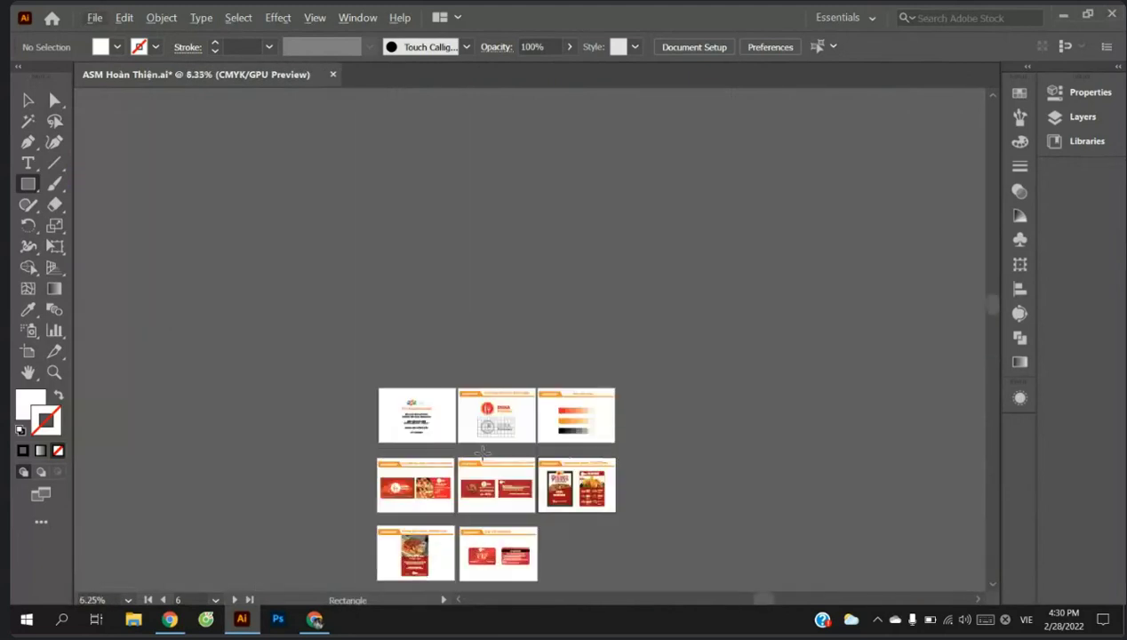
{"action": "scroll", "coordinate": [489, 453], "scroll_direction": "up", "scroll_amount": 1}
{"action": "scroll", "coordinate": [487, 479], "scroll_direction": "up", "scroll_amount": 2}
{"action": "scroll", "coordinate": [486, 479], "scroll_direction": "down", "scroll_amount": 3}
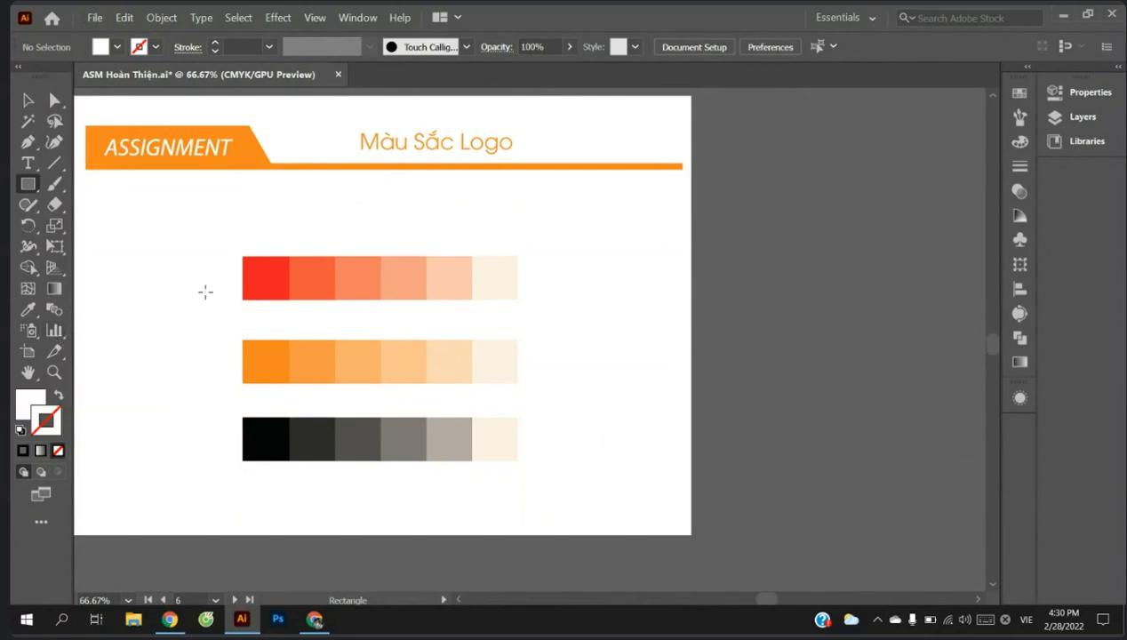
Step: Cancel the stray Rectangle dialog and switch to the Width Tool
{"action": "left_click", "coordinate": [165, 291]}
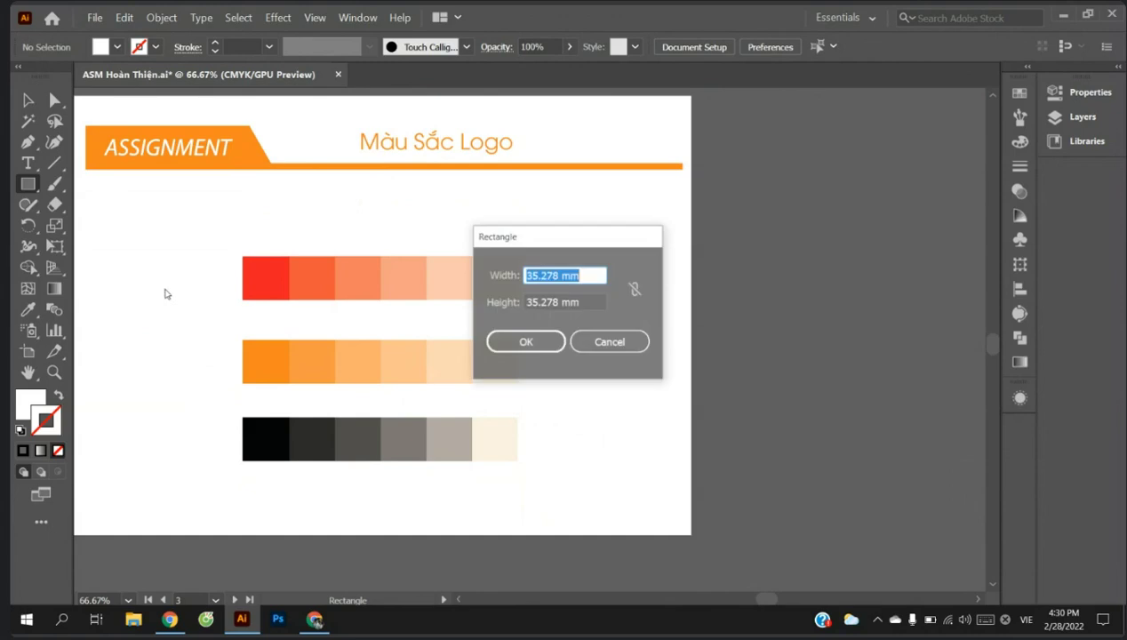
{"action": "left_click", "coordinate": [611, 346]}
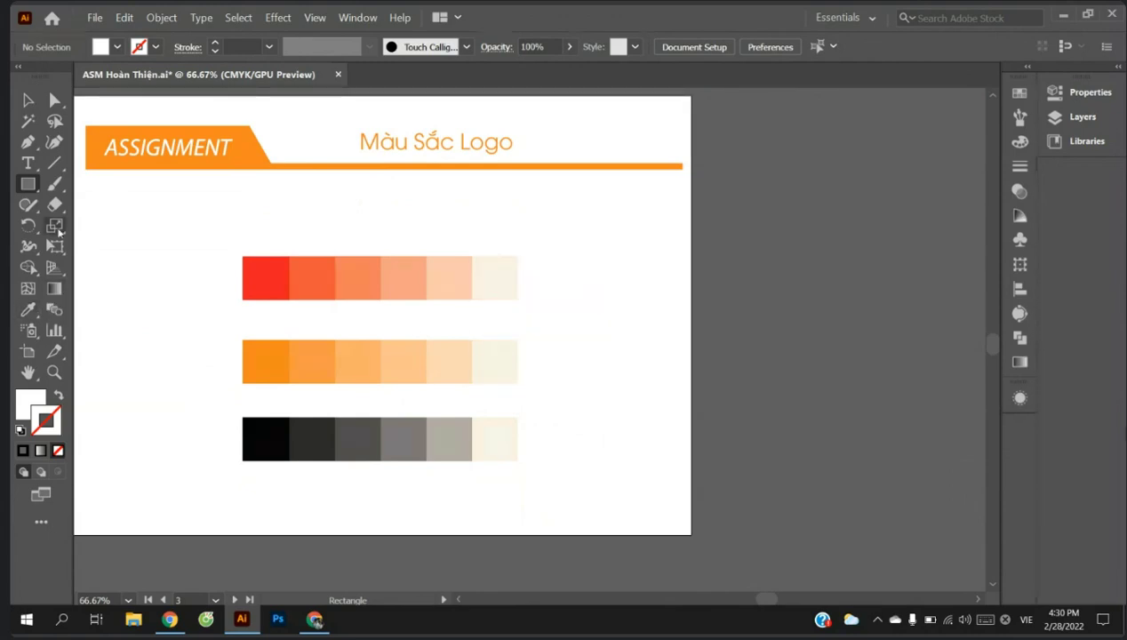
{"action": "right_click", "coordinate": [57, 227]}
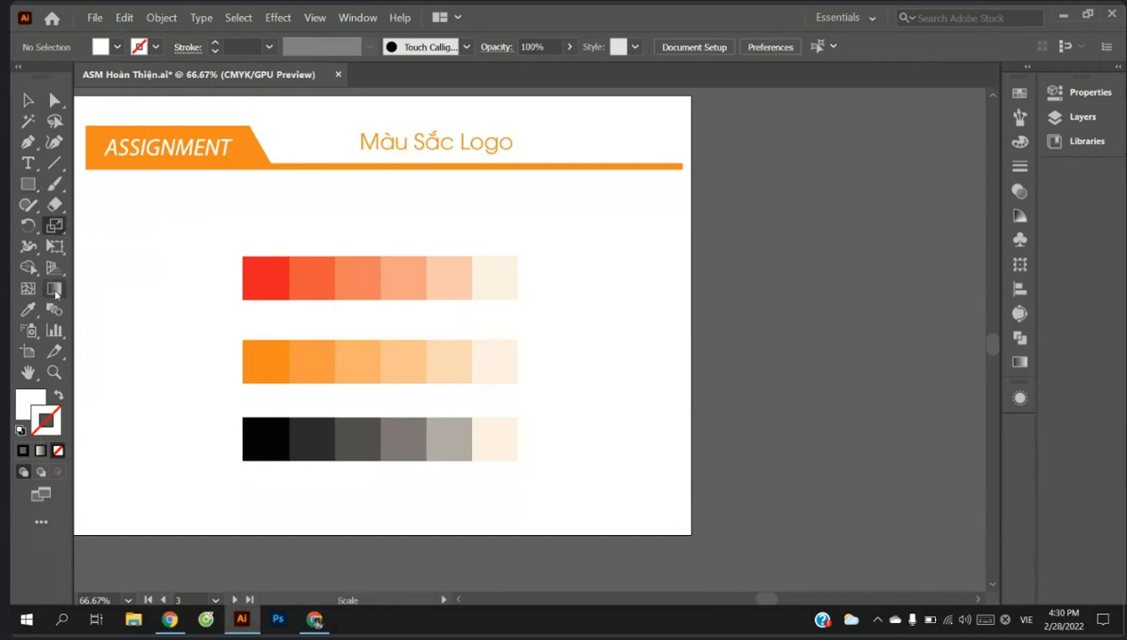
{"action": "right_click", "coordinate": [33, 249]}
{"action": "left_click", "coordinate": [33, 250]}
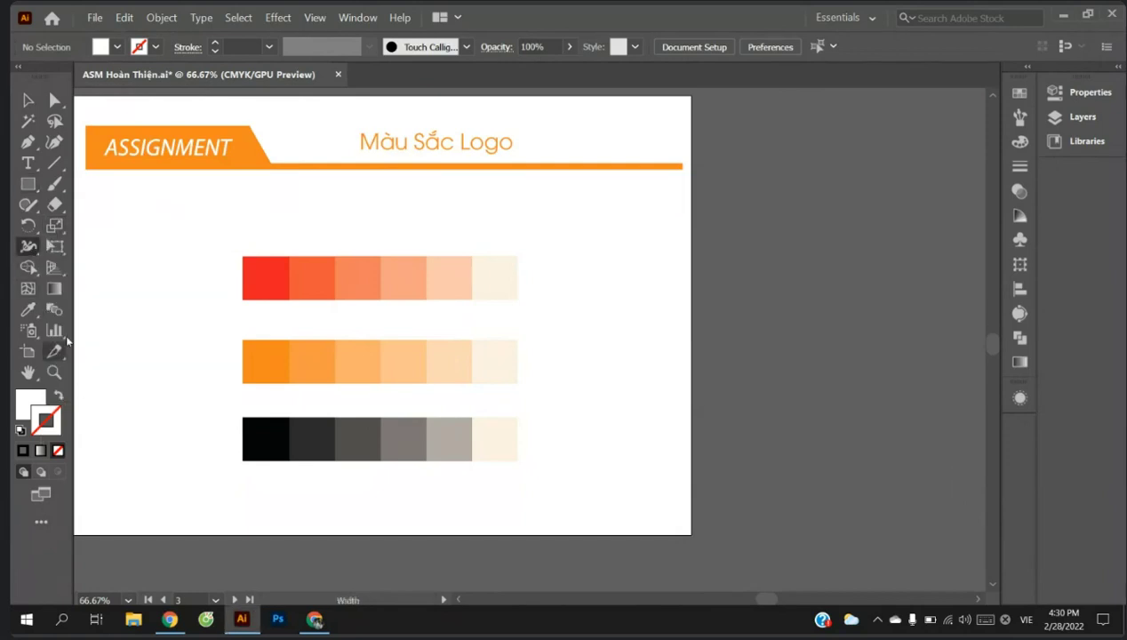
{"action": "scroll", "coordinate": [156, 320], "scroll_direction": "down", "scroll_amount": 1}
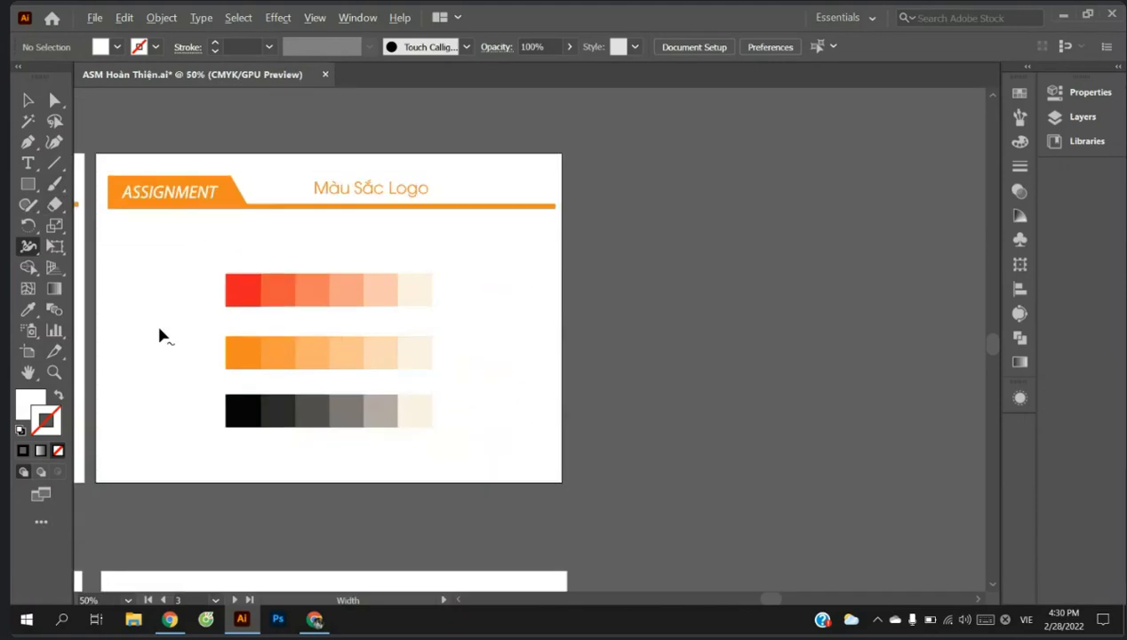
{"action": "scroll", "coordinate": [155, 321], "scroll_direction": "up", "scroll_amount": 1}
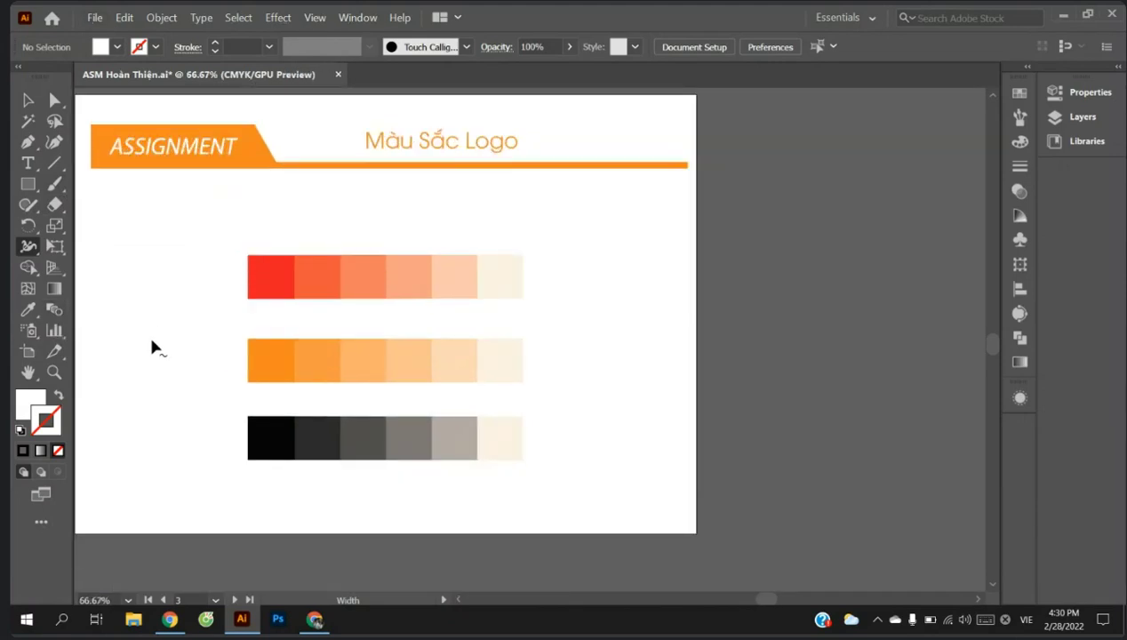
{"action": "scroll", "coordinate": [147, 332], "scroll_direction": "down", "scroll_amount": 2}
Step: Scroll to the NAME CARD artboard and focus on its pizza-themed front and back cards
{"action": "scroll", "coordinate": [217, 401], "scroll_direction": "left", "scroll_amount": 1}
{"action": "scroll", "coordinate": [218, 402], "scroll_direction": "left", "scroll_amount": 3}
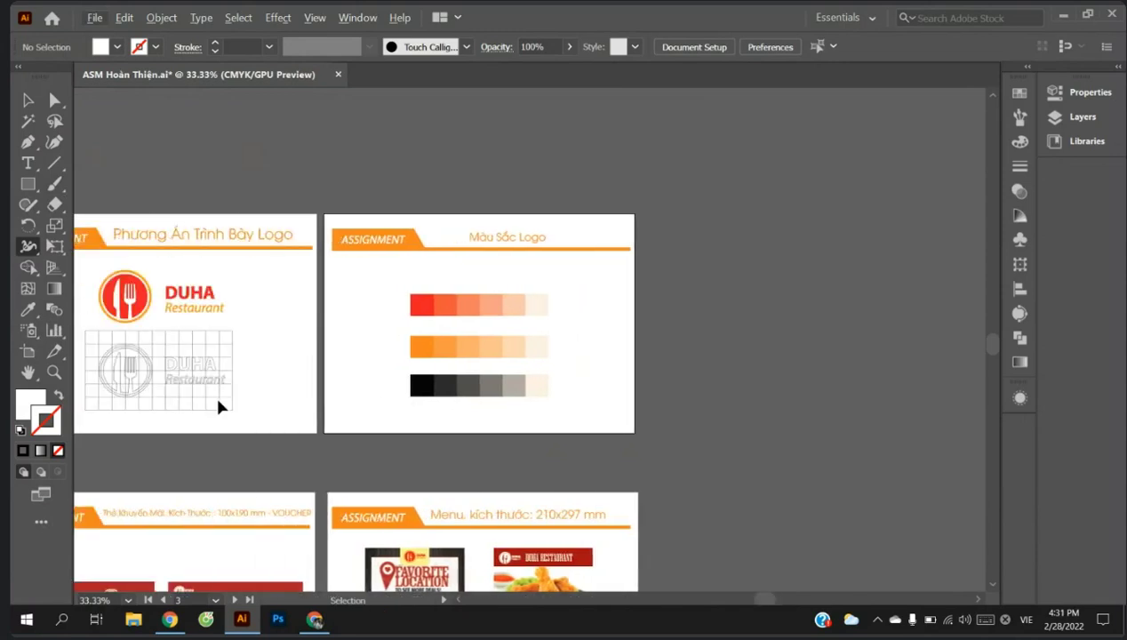
{"action": "scroll", "coordinate": [219, 401], "scroll_direction": "left", "scroll_amount": 3}
{"action": "scroll", "coordinate": [220, 402], "scroll_direction": "left", "scroll_amount": 3}
{"action": "scroll", "coordinate": [221, 406], "scroll_direction": "left", "scroll_amount": 1}
{"action": "scroll", "coordinate": [294, 428], "scroll_direction": "down", "scroll_amount": 2}
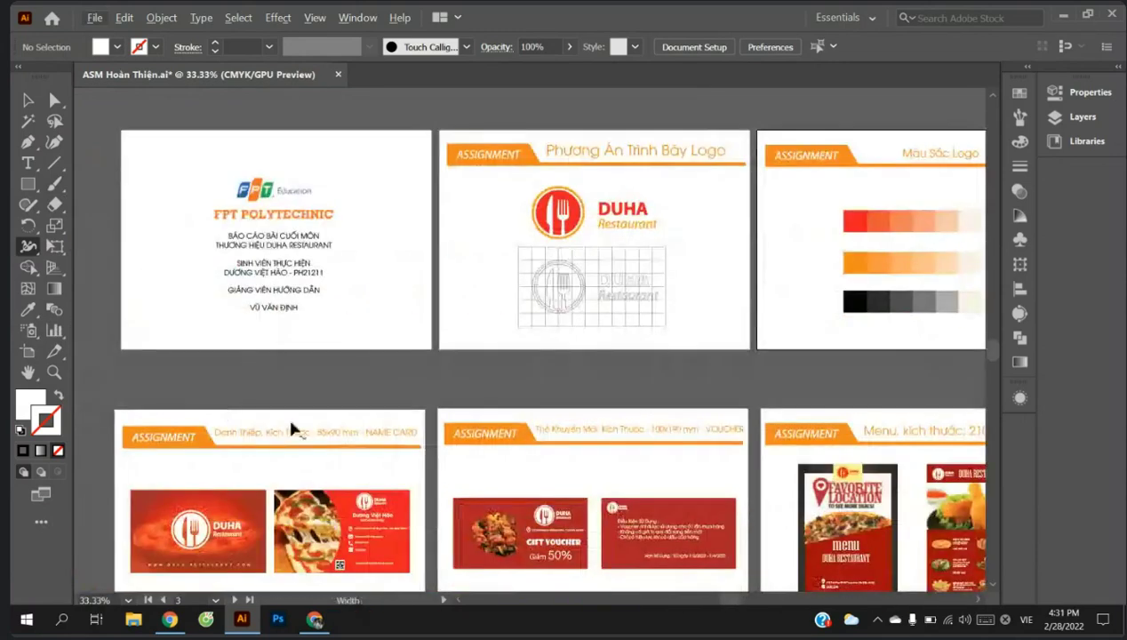
{"action": "scroll", "coordinate": [294, 444], "scroll_direction": "down", "scroll_amount": 1}
{"action": "scroll", "coordinate": [292, 464], "scroll_direction": "up", "scroll_amount": 3}
{"action": "scroll", "coordinate": [291, 464], "scroll_direction": "down", "scroll_amount": 2}
{"action": "scroll", "coordinate": [292, 465], "scroll_direction": "left", "scroll_amount": 1}
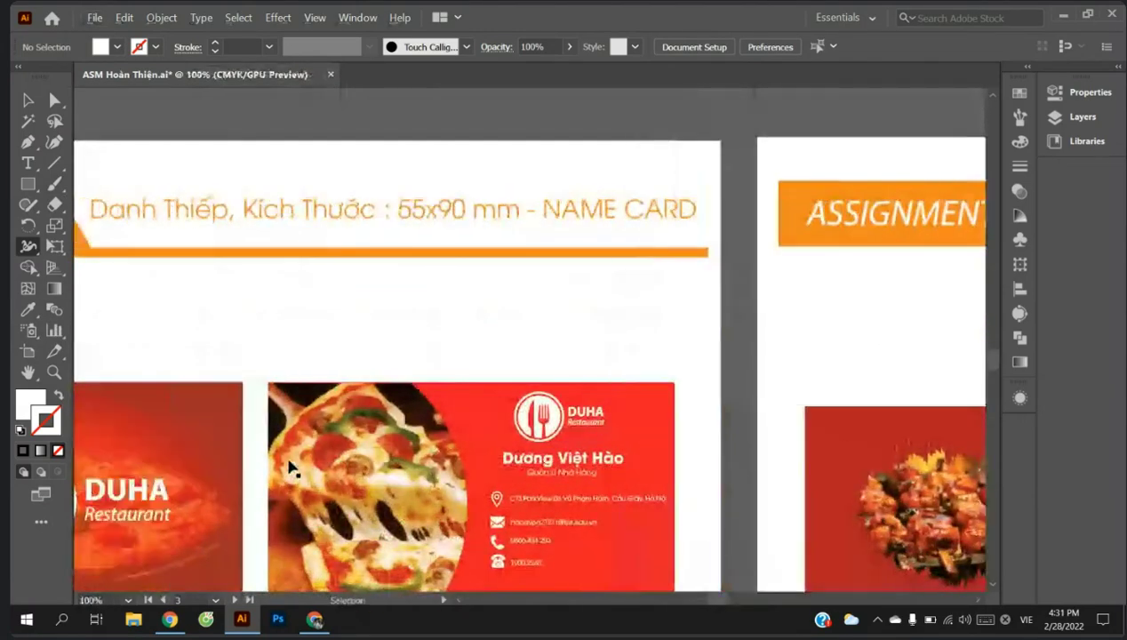
{"action": "scroll", "coordinate": [293, 449], "scroll_direction": "down", "scroll_amount": 2}
{"action": "scroll", "coordinate": [294, 449], "scroll_direction": "right", "scroll_amount": 1}
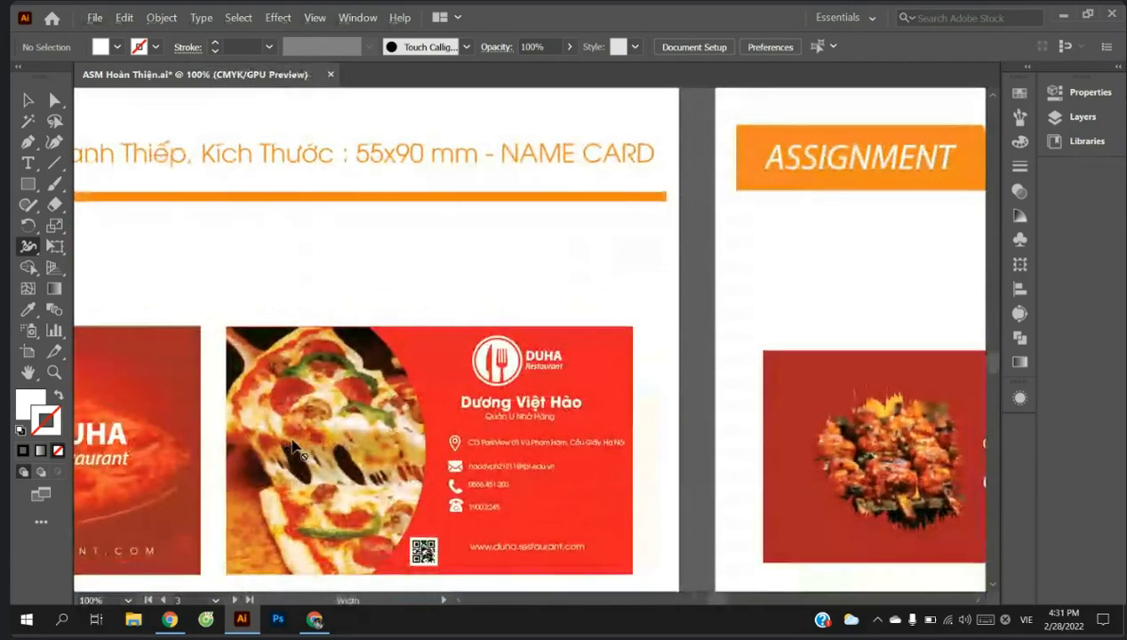
{"action": "scroll", "coordinate": [294, 449], "scroll_direction": "down", "scroll_amount": 3}
{"action": "scroll", "coordinate": [293, 451], "scroll_direction": "up", "scroll_amount": 1}
{"action": "scroll", "coordinate": [294, 454], "scroll_direction": "left", "scroll_amount": 4}
{"action": "scroll", "coordinate": [340, 465], "scroll_direction": "up", "scroll_amount": 2}
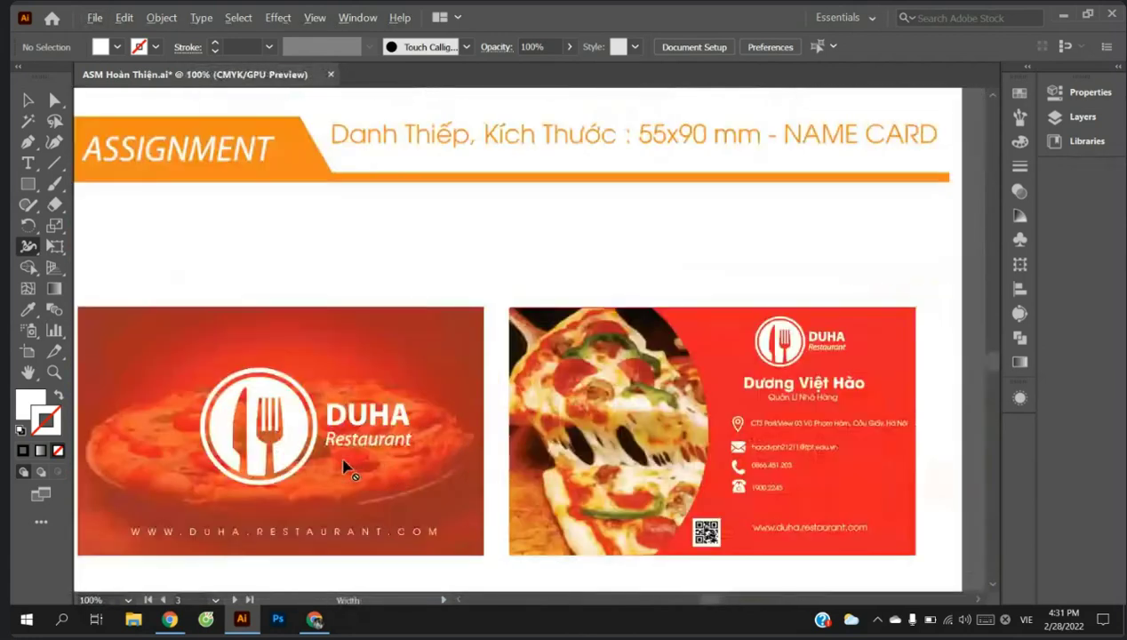
{"action": "scroll", "coordinate": [373, 469], "scroll_direction": "down", "scroll_amount": 1}
{"action": "scroll", "coordinate": [395, 473], "scroll_direction": "down", "scroll_amount": 1}
{"action": "scroll", "coordinate": [569, 453], "scroll_direction": "up", "scroll_amount": 1}
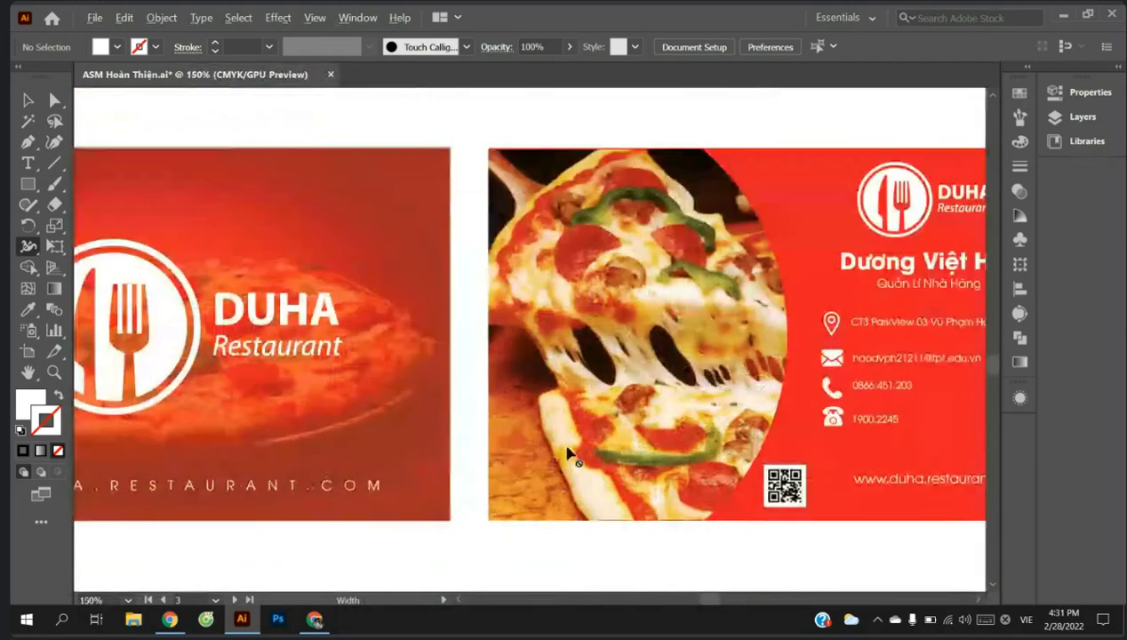
{"action": "scroll", "coordinate": [573, 448], "scroll_direction": "down", "scroll_amount": 1}
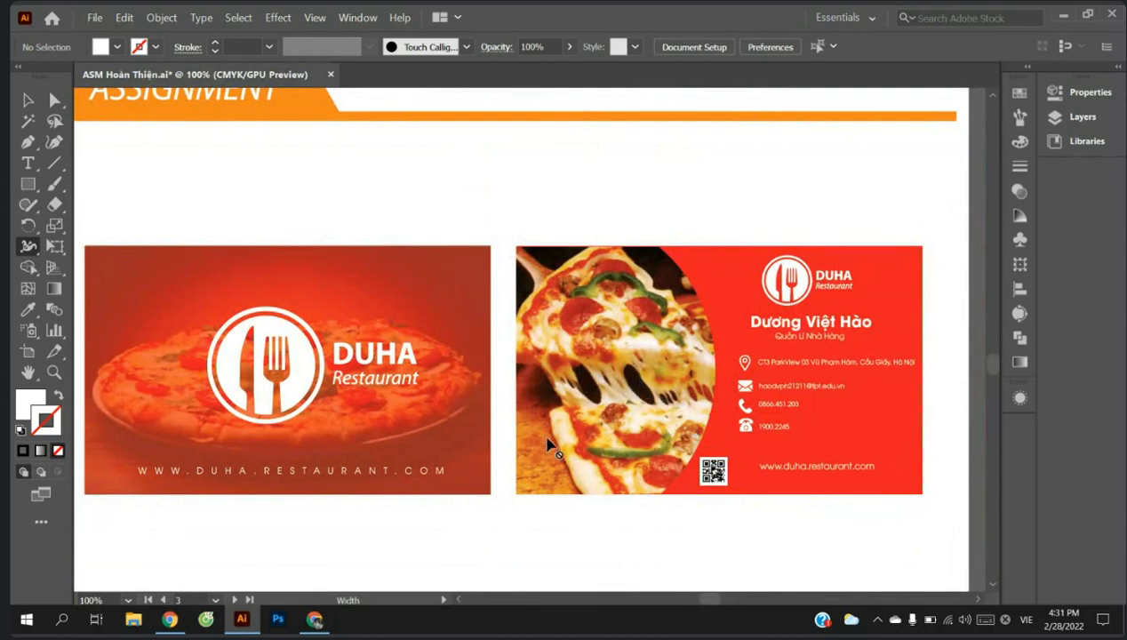
{"action": "scroll", "coordinate": [516, 437], "scroll_direction": "down", "scroll_amount": 1, "text": "alt"}
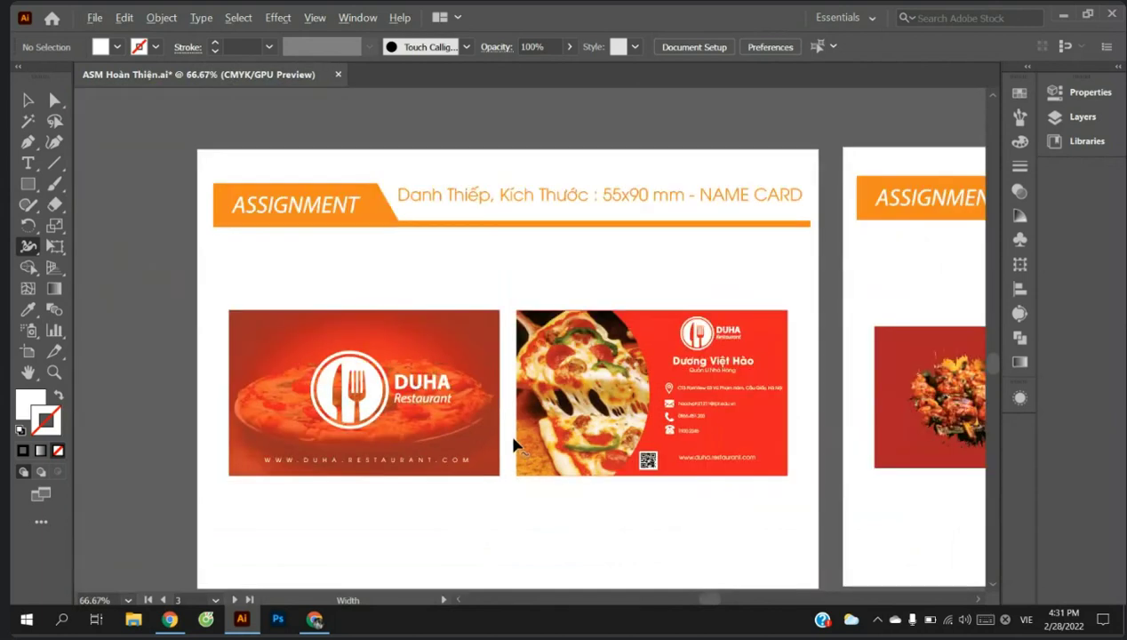
{"action": "scroll", "coordinate": [513, 442], "scroll_direction": "up", "scroll_amount": 1, "text": "alt"}
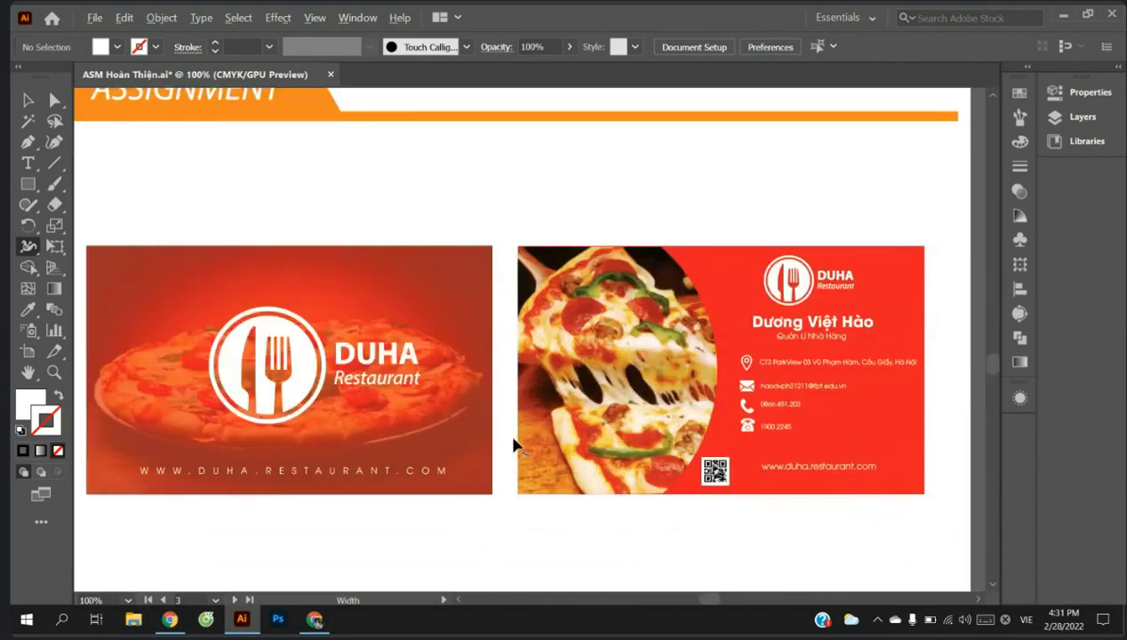
{"action": "right_click", "coordinate": [579, 382]}
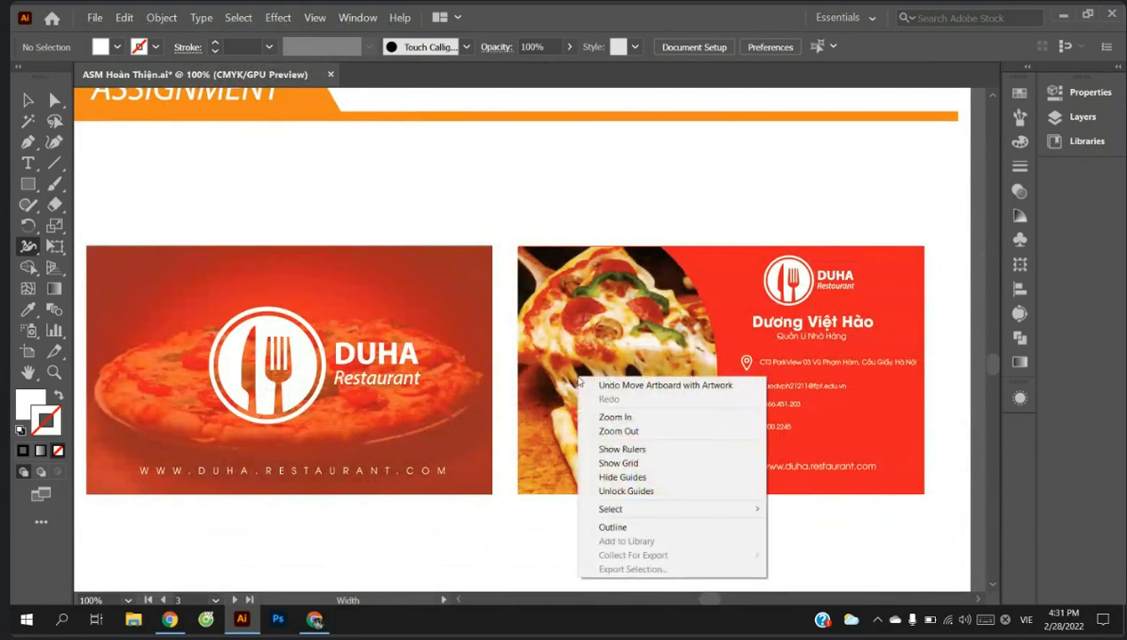
{"action": "left_click", "coordinate": [579, 353]}
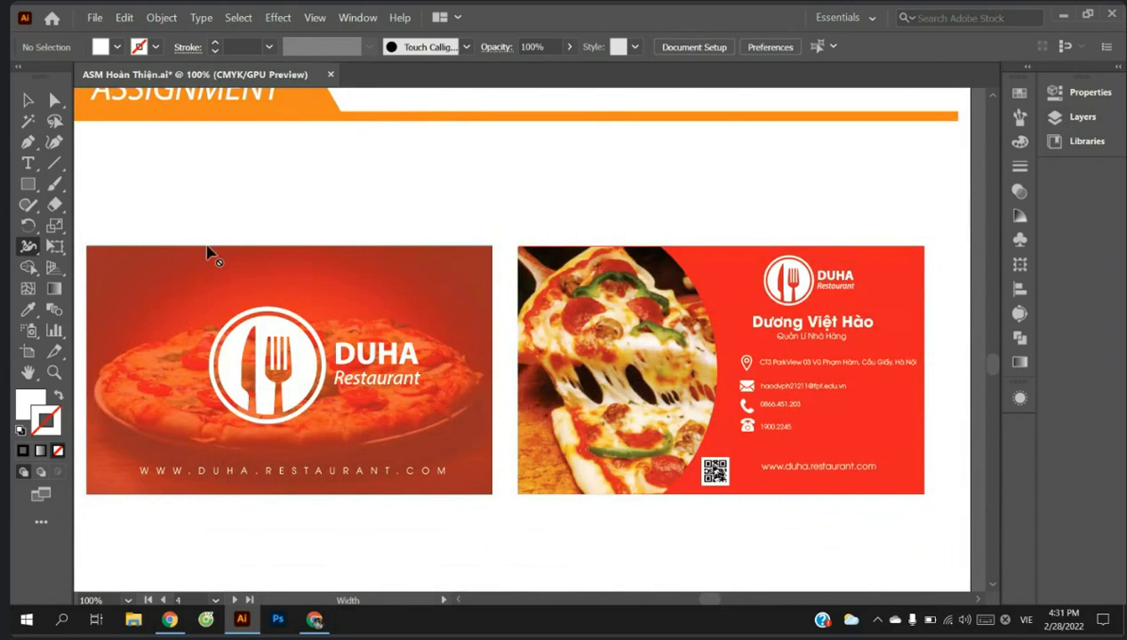
Step: Select the name-card artwork group with the Selection tool, dismissing the context and shape menus
{"action": "key", "text": "v"}
{"action": "left_click", "coordinate": [580, 329]}
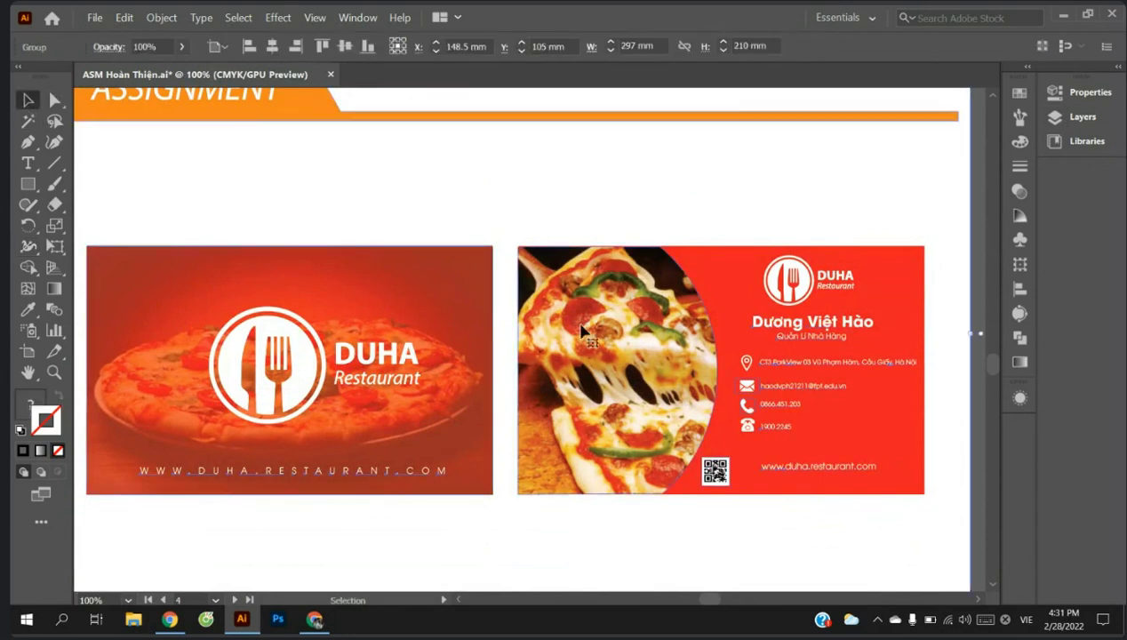
{"action": "right_click", "coordinate": [580, 328]}
{"action": "key", "text": "Escape"}
{"action": "left_click", "coordinate": [25, 186]}
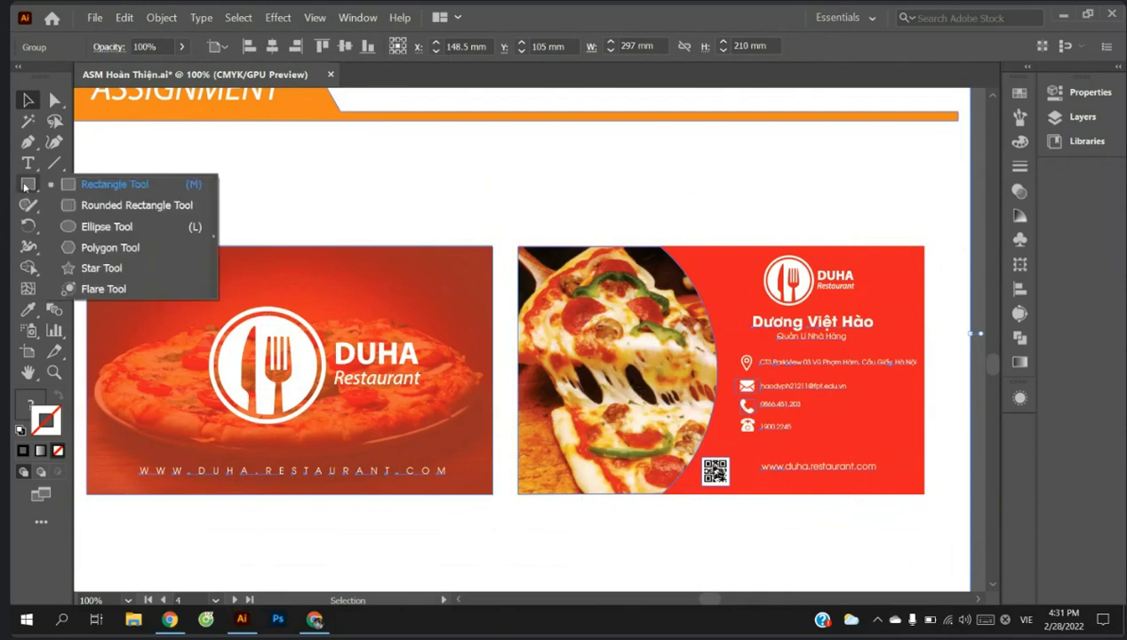
{"action": "left_click", "coordinate": [338, 217]}
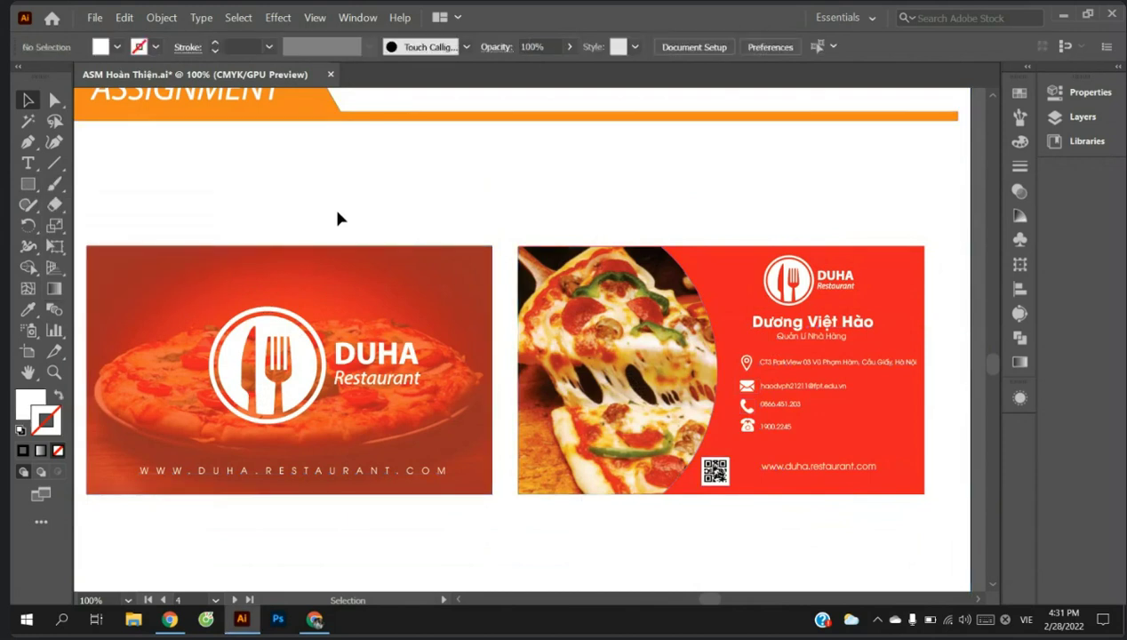
{"action": "scroll", "coordinate": [688, 364], "scroll_direction": "down", "scroll_amount": 1}
{"action": "scroll", "coordinate": [687, 364], "scroll_direction": "up", "scroll_amount": 1}
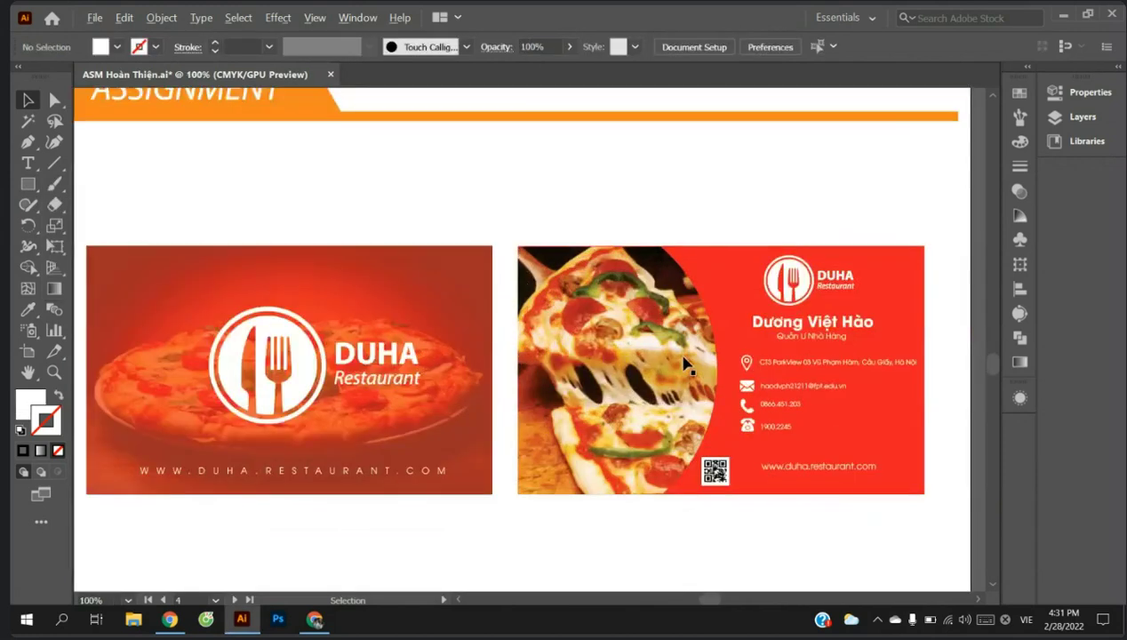
Step: Reselect the name-card artwork group after checking the File menu and adjusting the view
{"action": "left_click", "coordinate": [604, 384]}
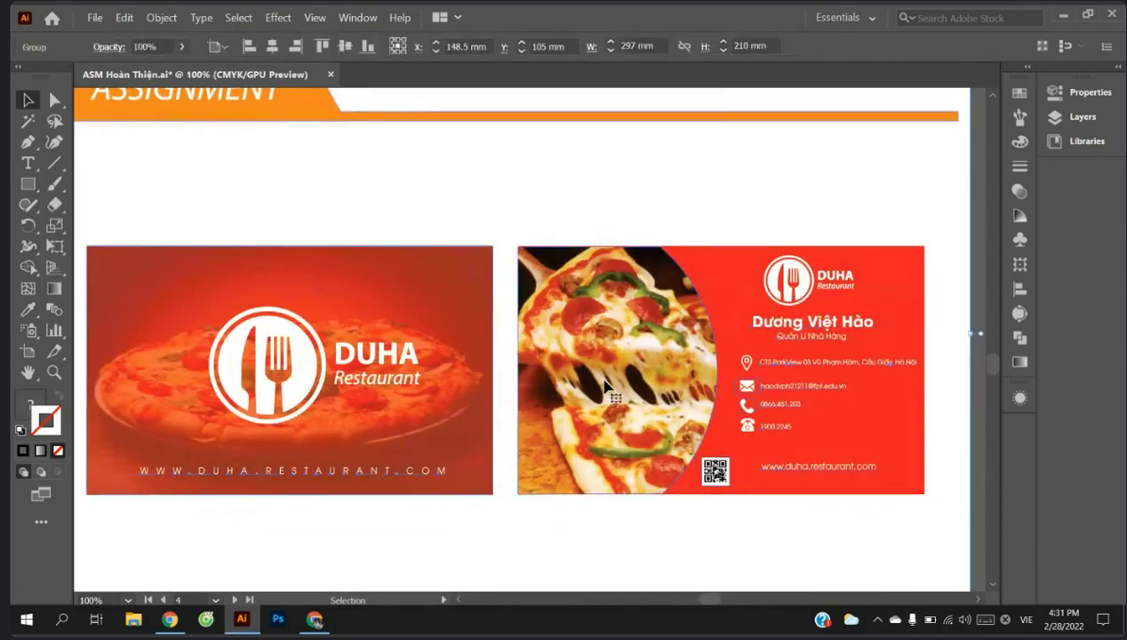
{"action": "left_click", "coordinate": [97, 18]}
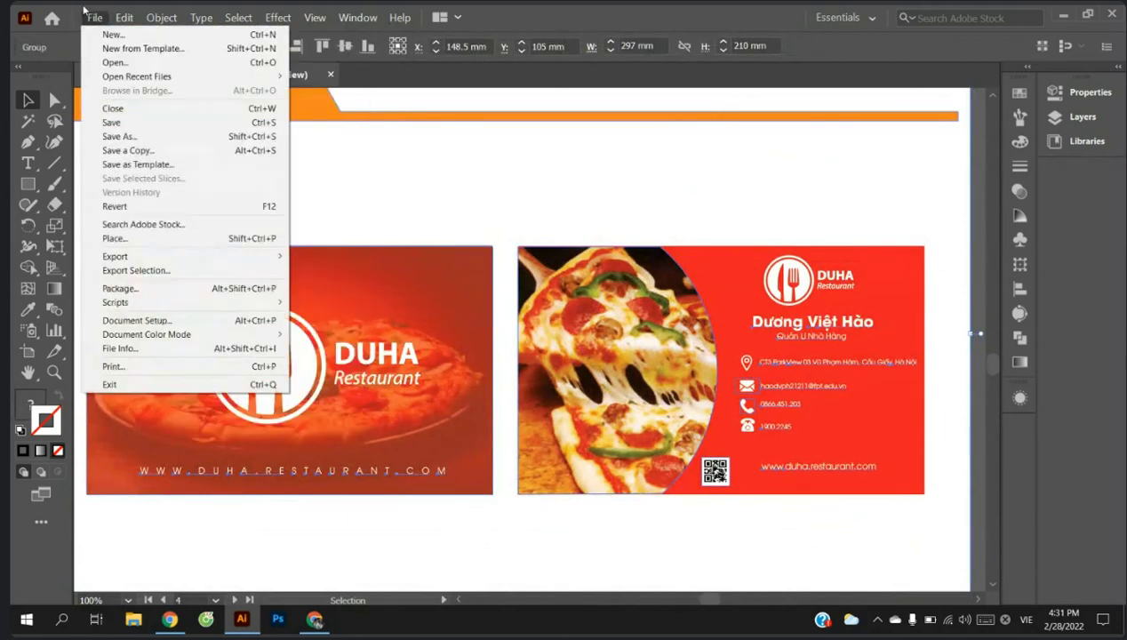
{"action": "left_click", "coordinate": [465, 213]}
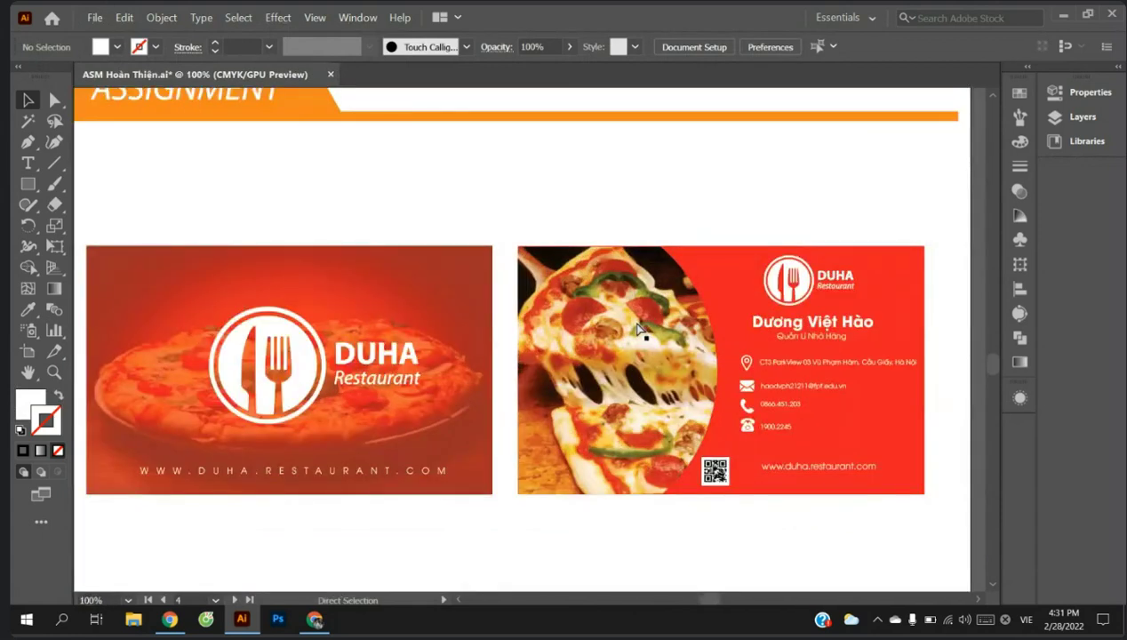
{"action": "scroll", "coordinate": [640, 331], "scroll_direction": "right", "scroll_amount": 1}
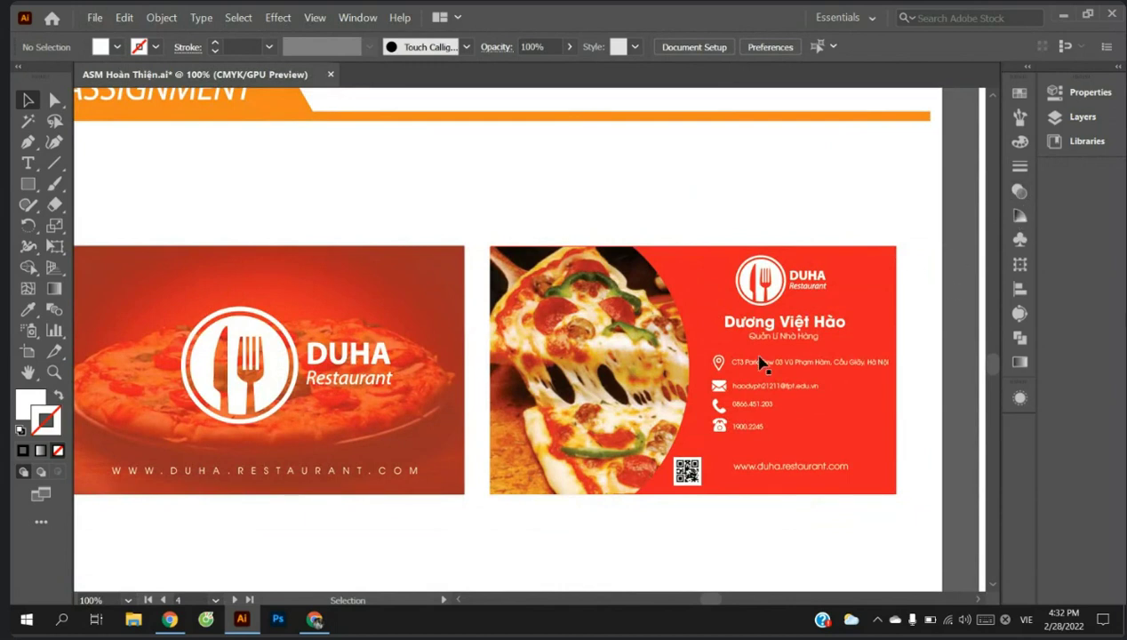
{"action": "key", "text": "ctrl+minus"}
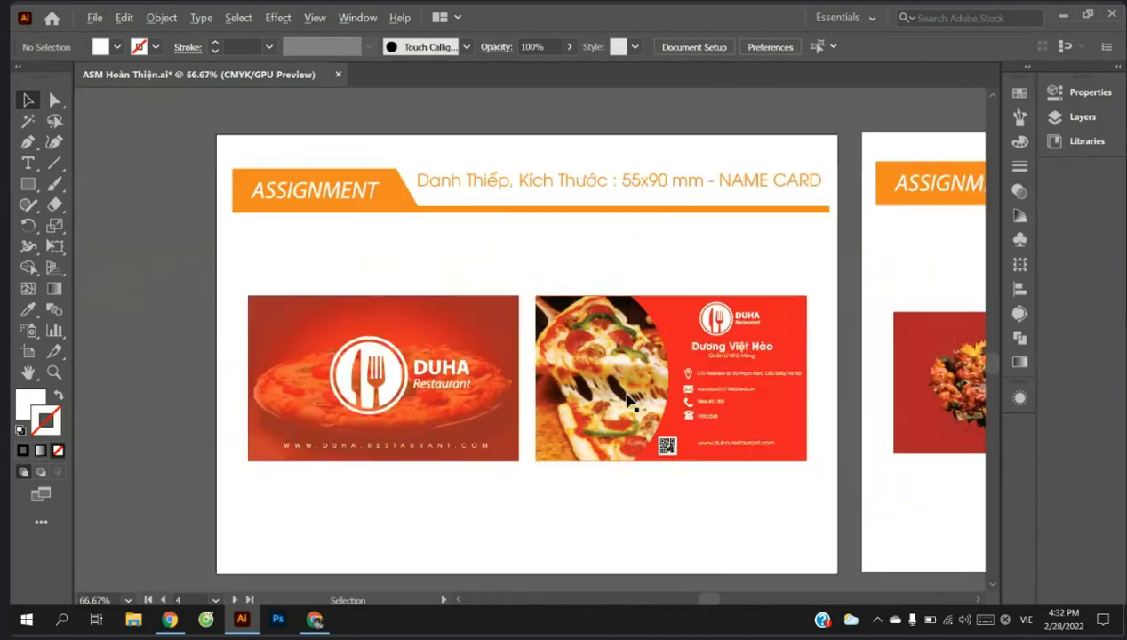
{"action": "key", "text": "ctrl+plus"}
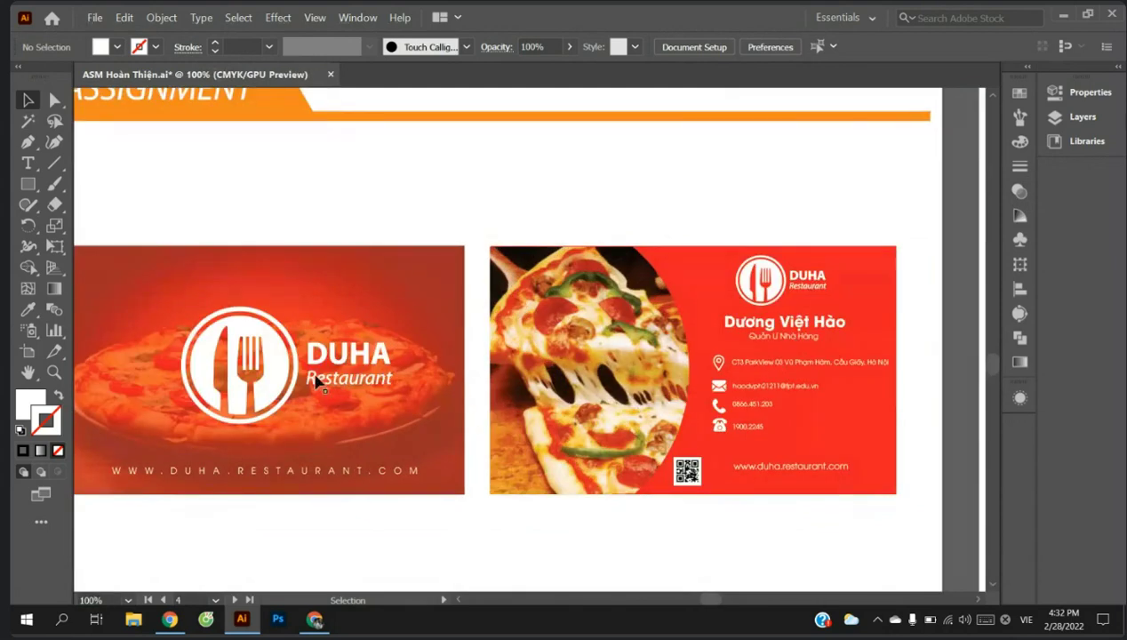
{"action": "scroll", "coordinate": [296, 410], "scroll_direction": "down", "scroll_amount": 1}
{"action": "scroll", "coordinate": [296, 411], "scroll_direction": "up", "scroll_amount": 1}
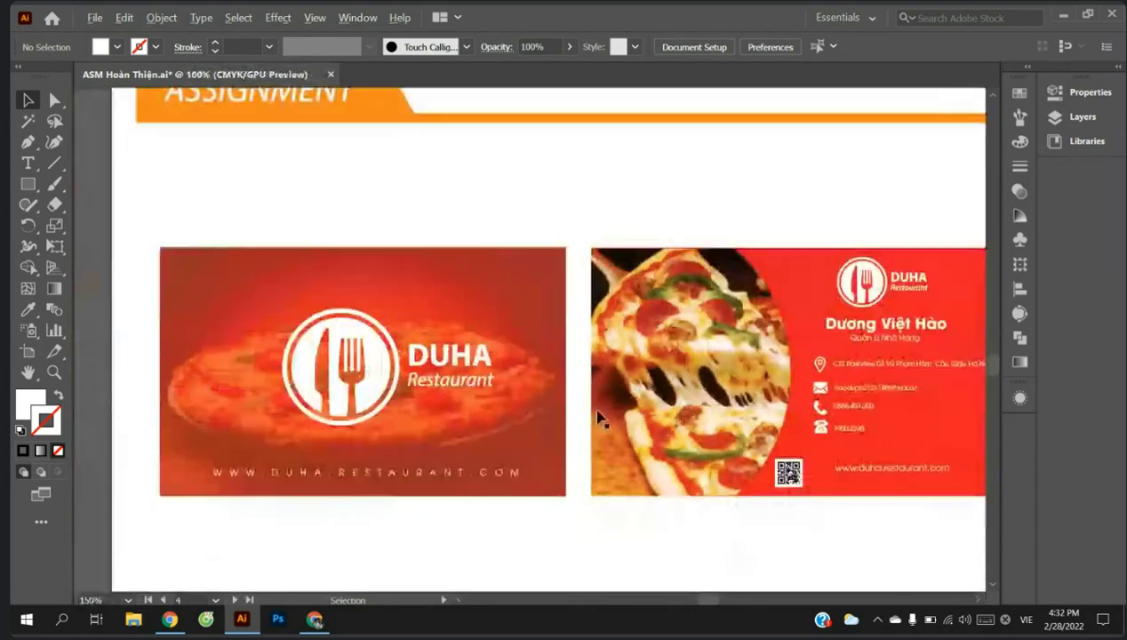
{"action": "scroll", "coordinate": [626, 390], "scroll_direction": "right", "scroll_amount": 2}
{"action": "left_click", "coordinate": [626, 389]}
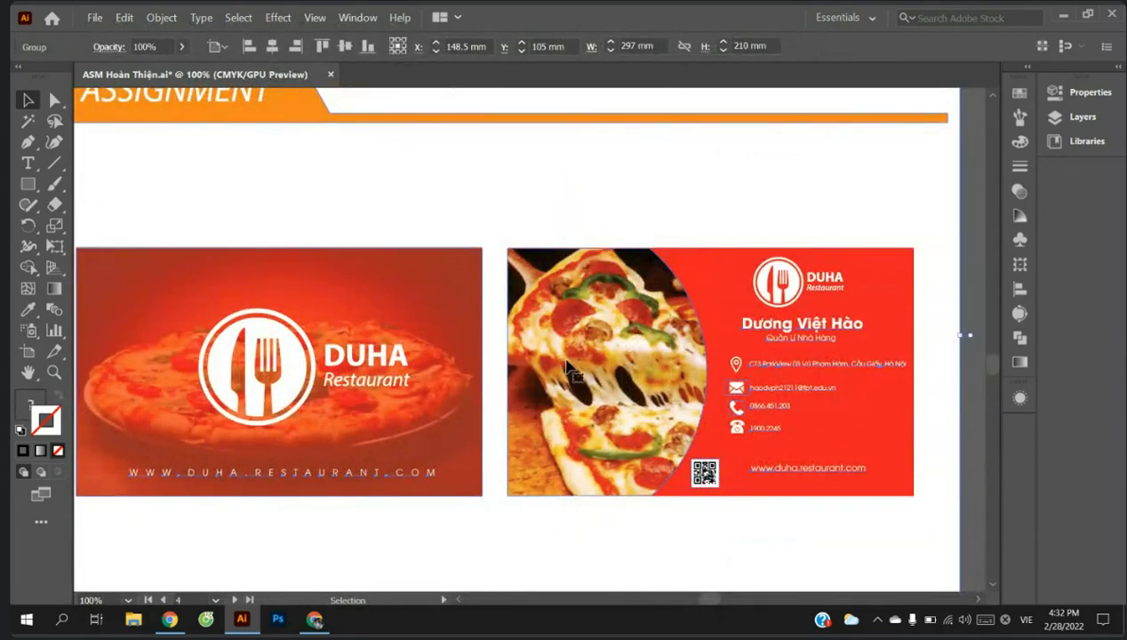
Step: Check the Object menu for Ungroup, undo an accidental nudge, and show the Layers panel
{"action": "key", "text": "a"}
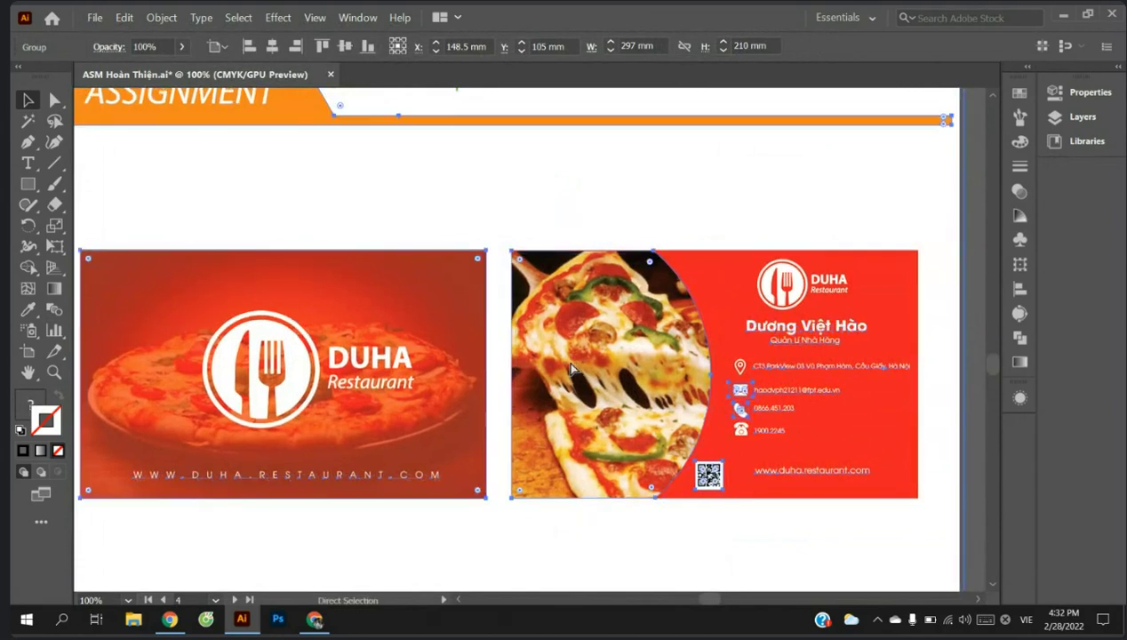
{"action": "key", "text": "ctrl+a"}
{"action": "key", "text": "v"}
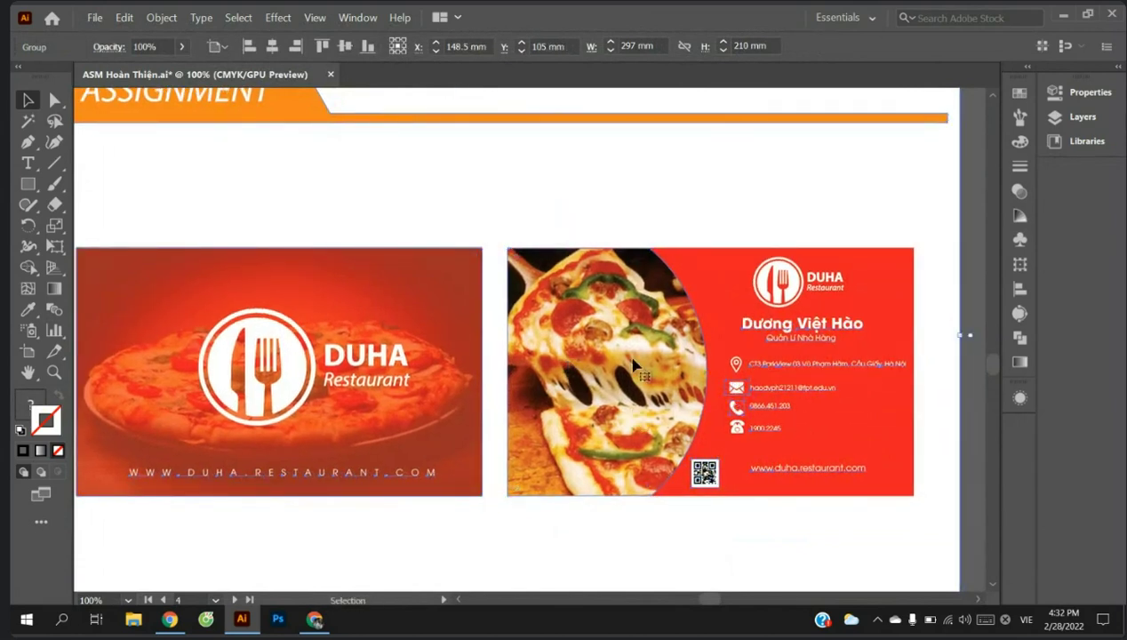
{"action": "left_click", "coordinate": [160, 17]}
{"action": "left_click", "coordinate": [188, 93]}
{"action": "left_click_drag", "start_coordinate": [627, 373], "coordinate": [624, 374]}
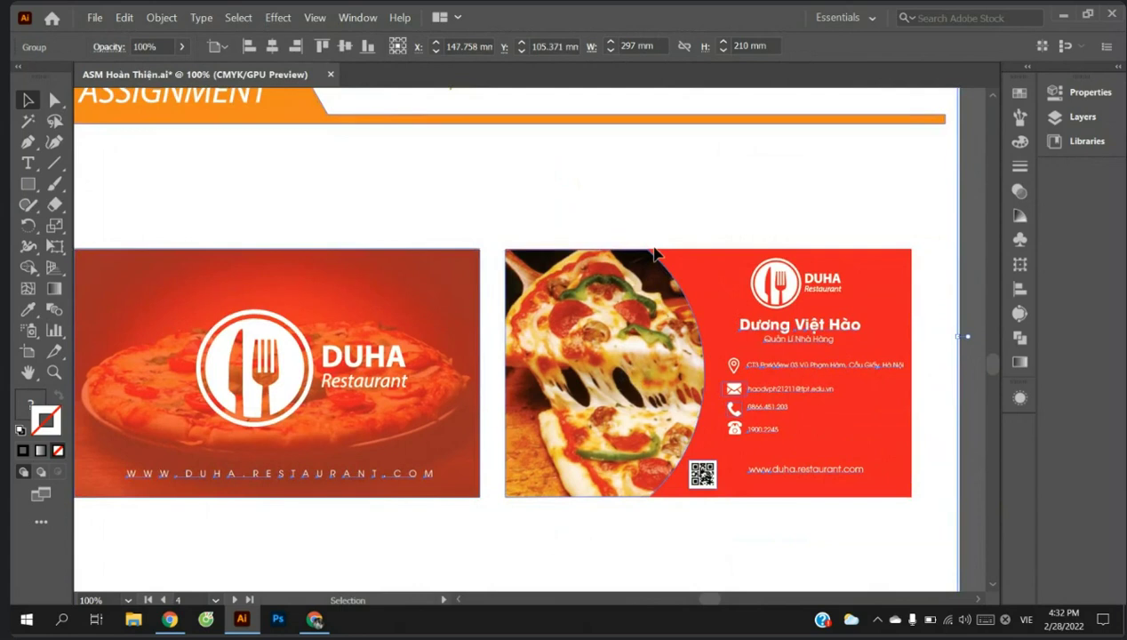
{"action": "key", "text": "ctrl+z"}
{"action": "left_click", "coordinate": [1083, 116]}
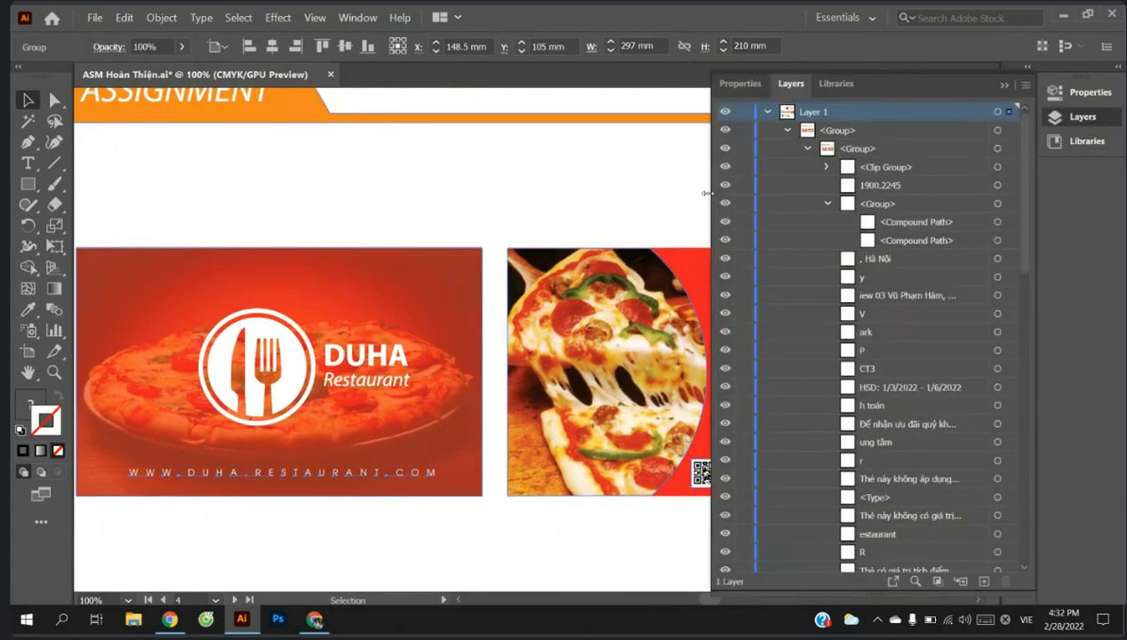
Step: Collapse the Layers panel and reselect the name-card group at 100% zoom
{"action": "left_click_drag", "start_coordinate": [706, 193], "coordinate": [835, 193]}
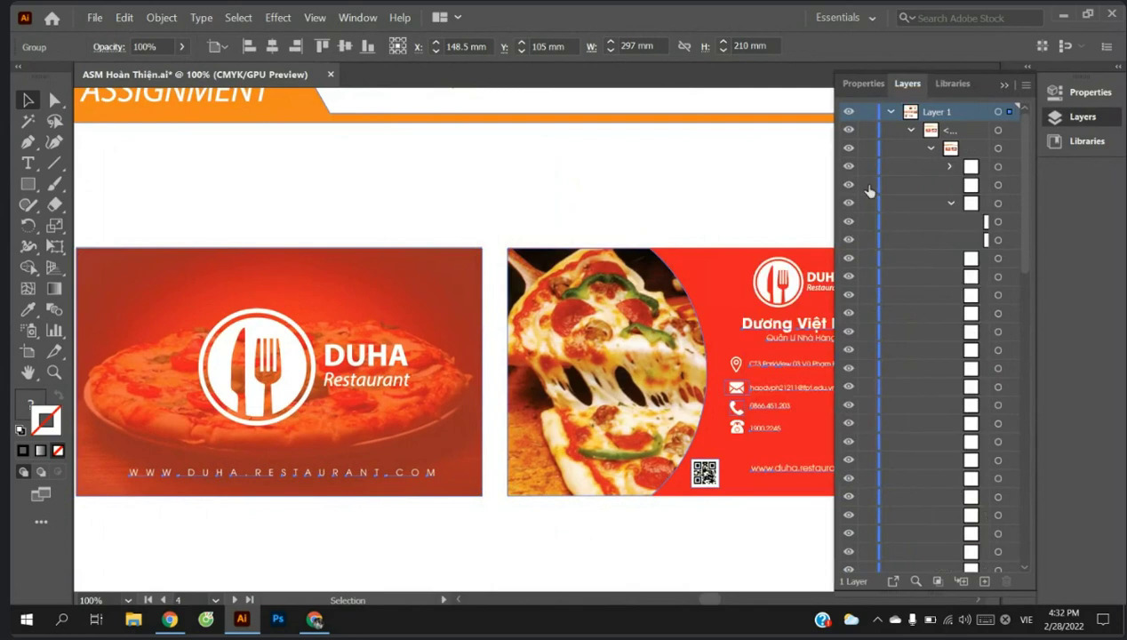
{"action": "left_click", "coordinate": [658, 227]}
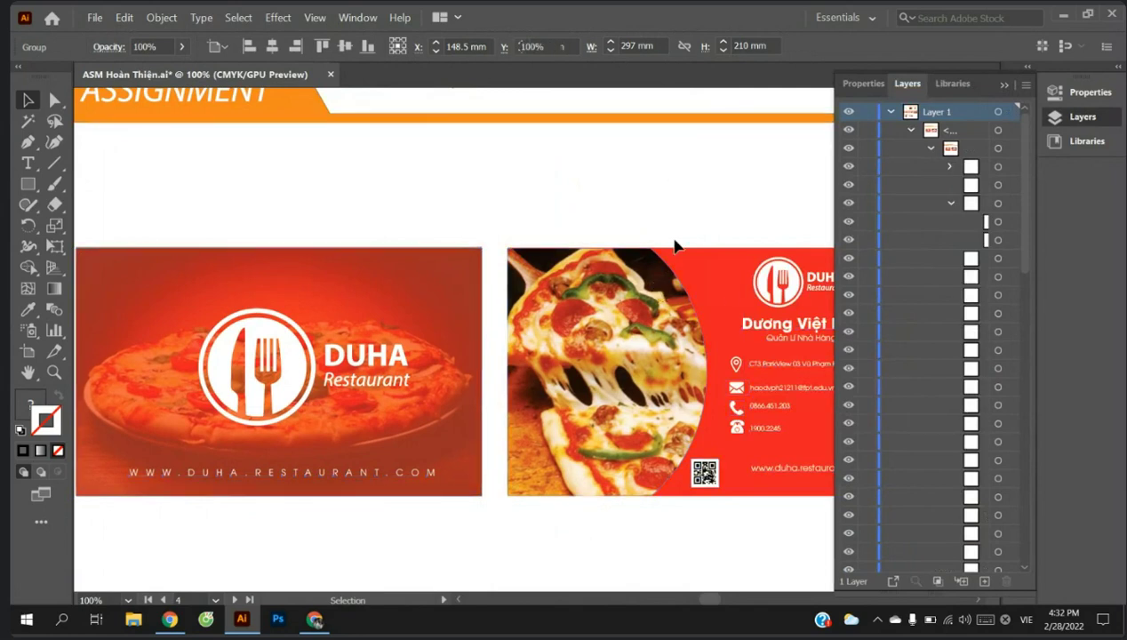
{"action": "left_click", "coordinate": [1004, 87]}
{"action": "key", "text": "ctrl+minus"}
{"action": "key", "text": "ctrl+equal"}
{"action": "scroll", "coordinate": [599, 253], "scroll_direction": "right", "scroll_amount": 1}
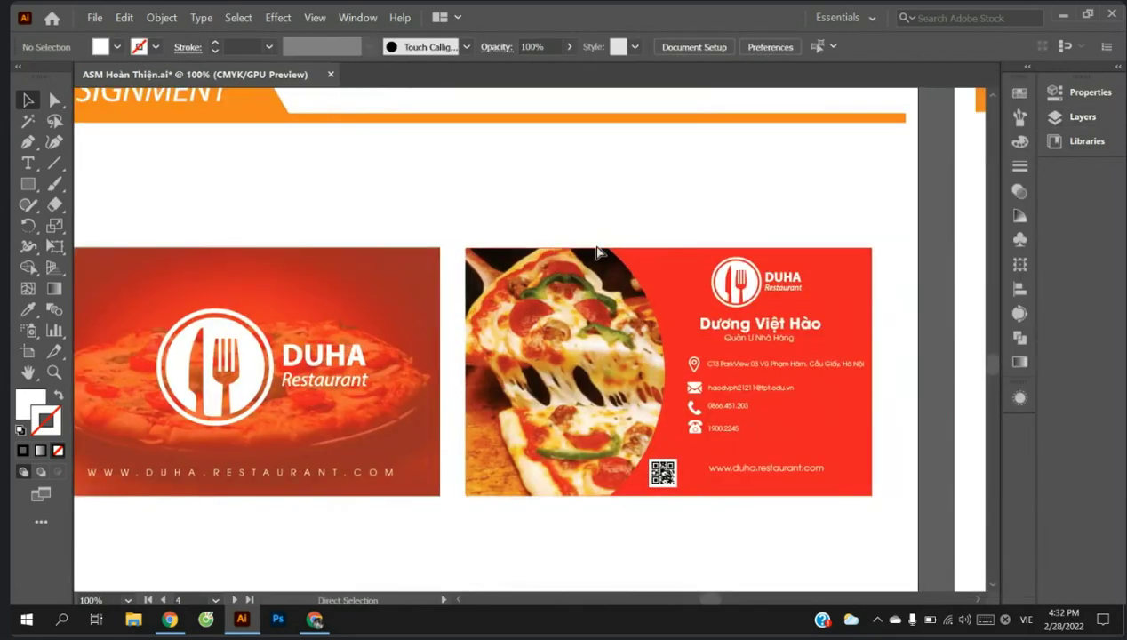
{"action": "scroll", "coordinate": [599, 253], "scroll_direction": "right", "scroll_amount": 1}
{"action": "scroll", "coordinate": [599, 254], "scroll_direction": "up", "scroll_amount": 1}
{"action": "left_click", "coordinate": [613, 367]}
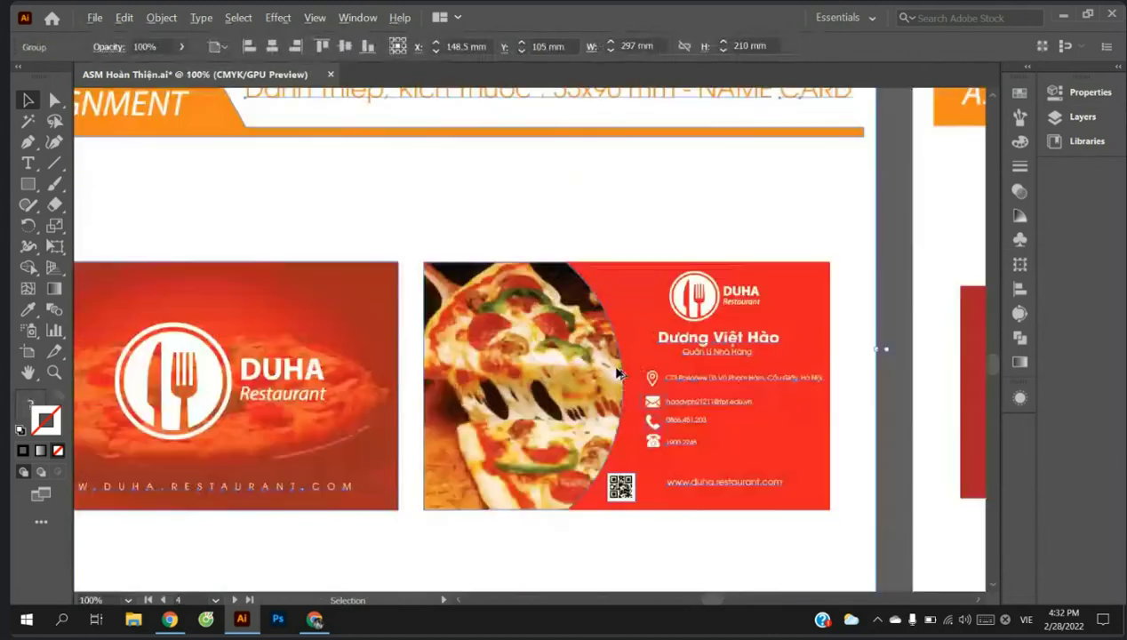
Step: Undo the previous ungroup from the card's context menu and reselect the card group
{"action": "right_click", "coordinate": [536, 391]}
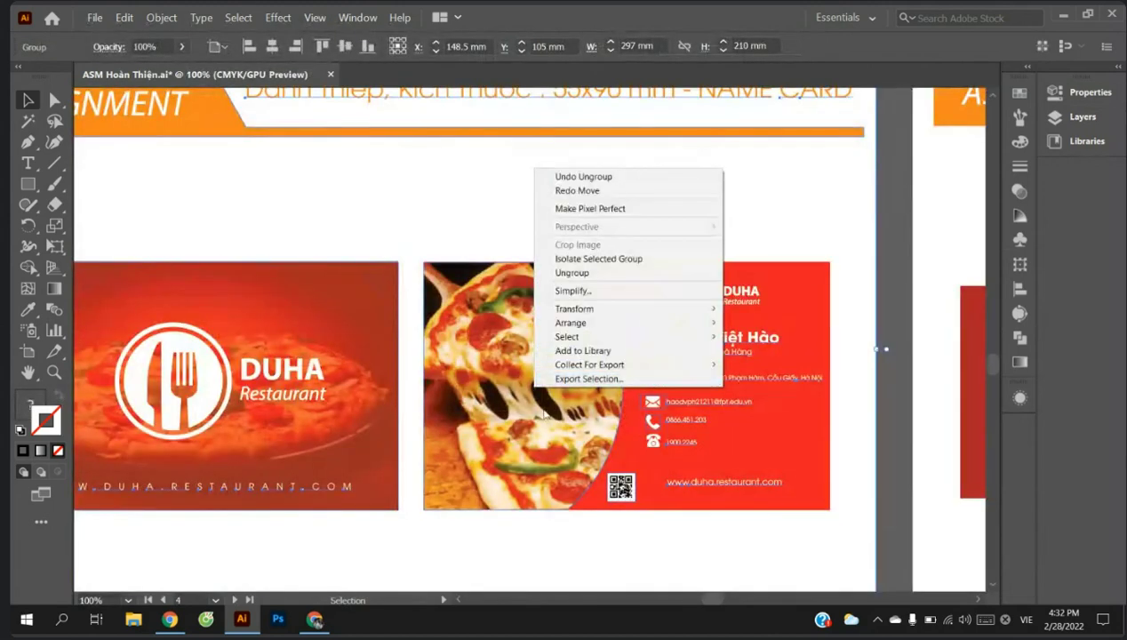
{"action": "left_click", "coordinate": [416, 189]}
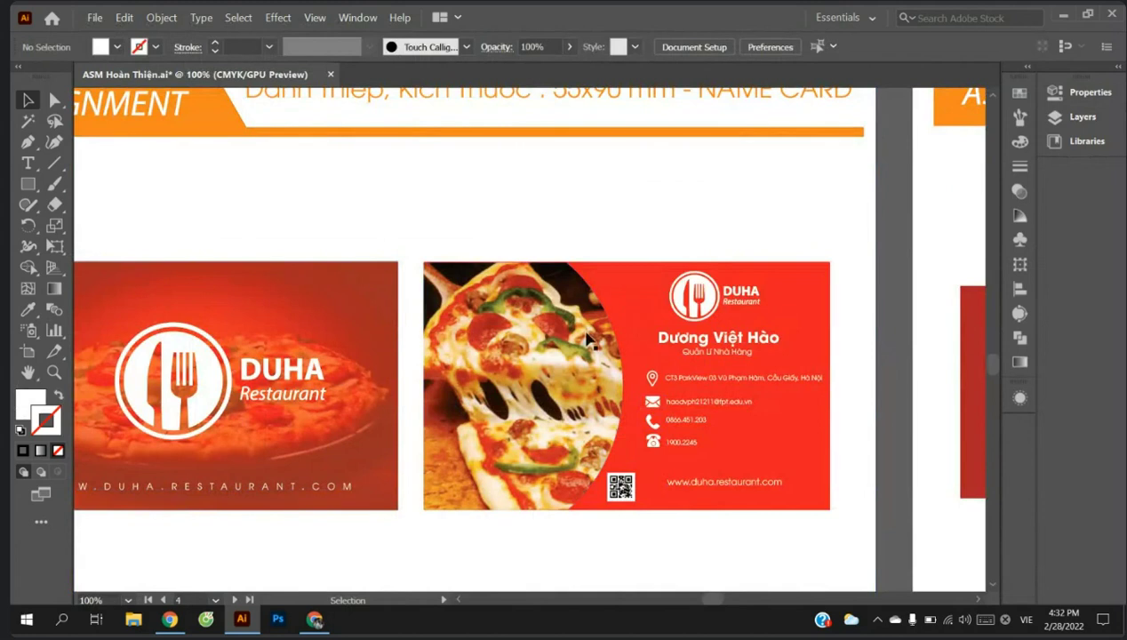
{"action": "right_click", "coordinate": [537, 359]}
{"action": "left_click", "coordinate": [560, 369]}
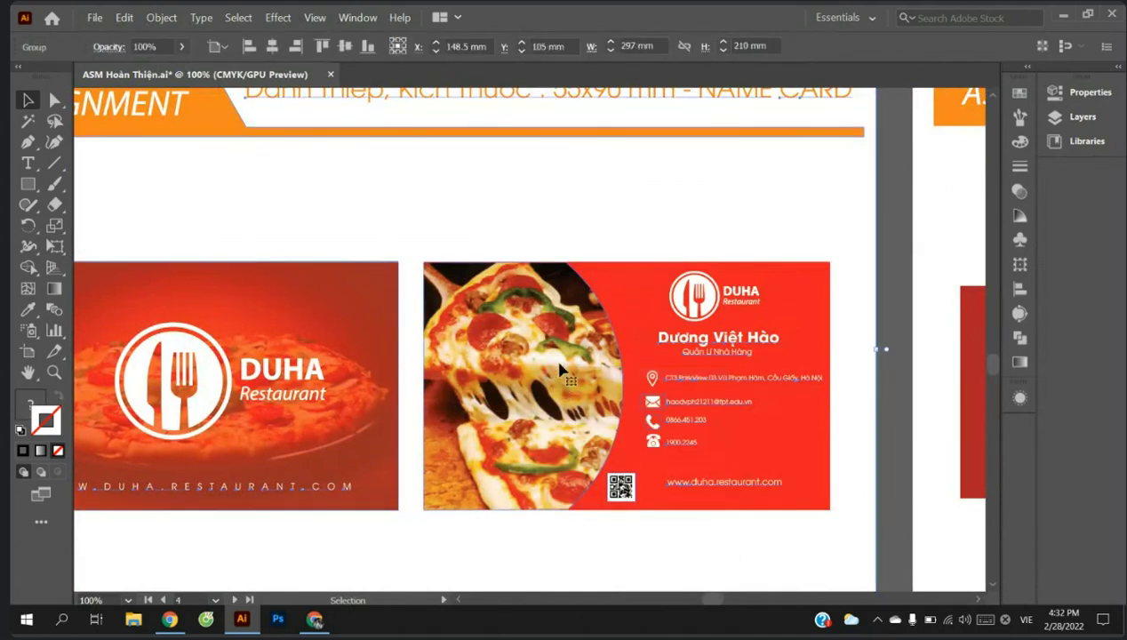
{"action": "right_click", "coordinate": [563, 335]}
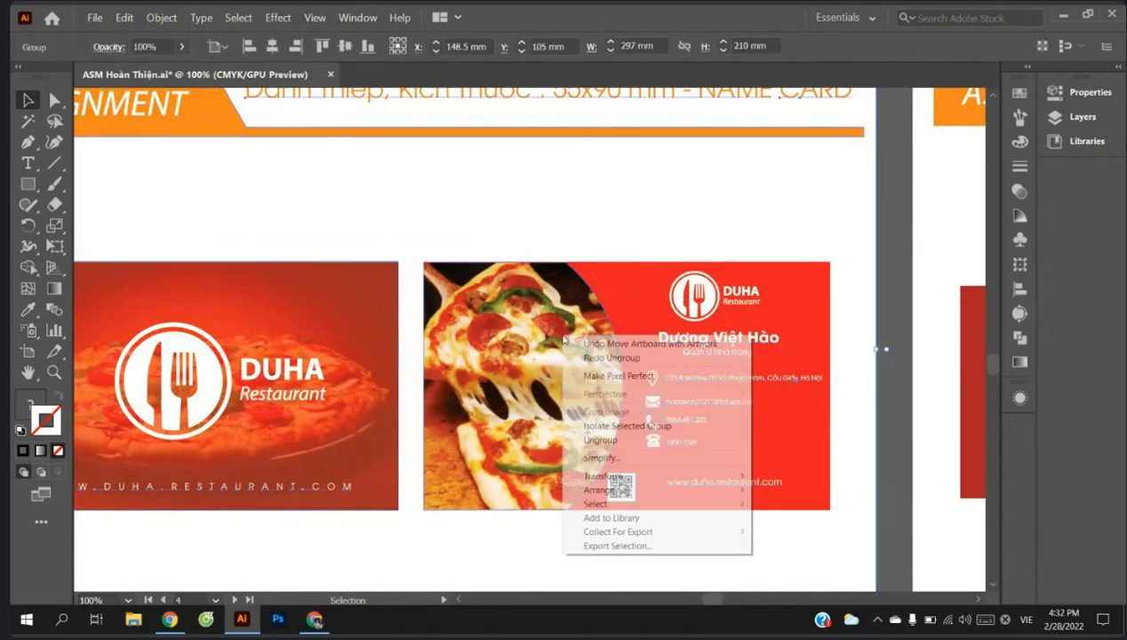
{"action": "left_click", "coordinate": [620, 252]}
{"action": "left_click", "coordinate": [495, 359]}
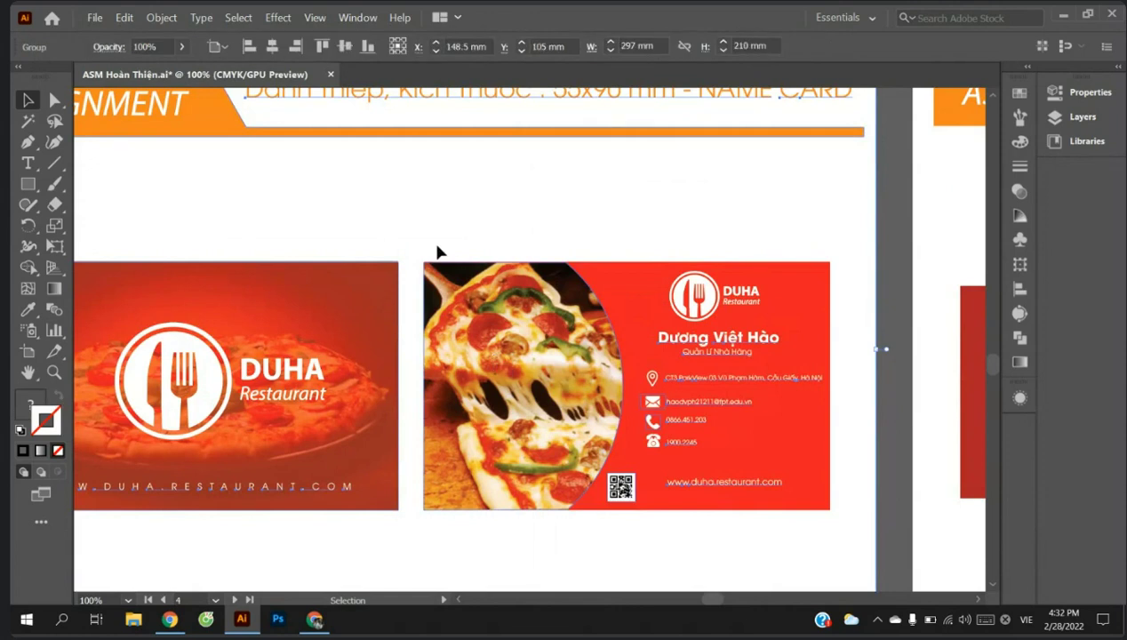
{"action": "key", "text": "ctrl+minus"}
Step: Ungroup the name-card artwork with Object > Ungroup and view the cards at 100%
{"action": "left_click", "coordinate": [162, 17]}
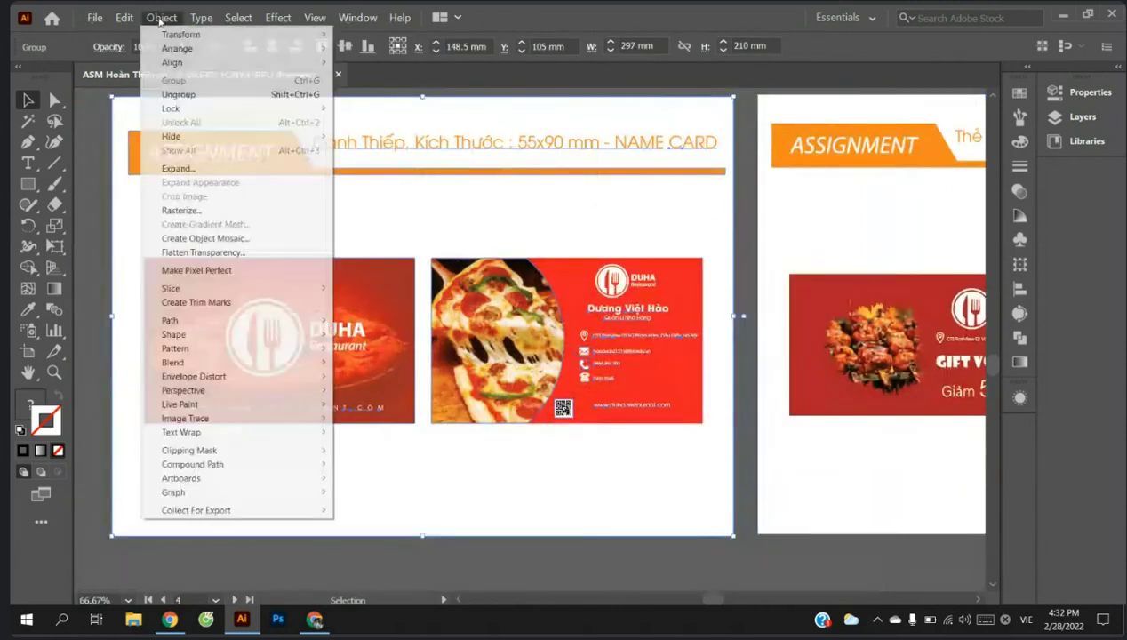
{"action": "left_click", "coordinate": [184, 94]}
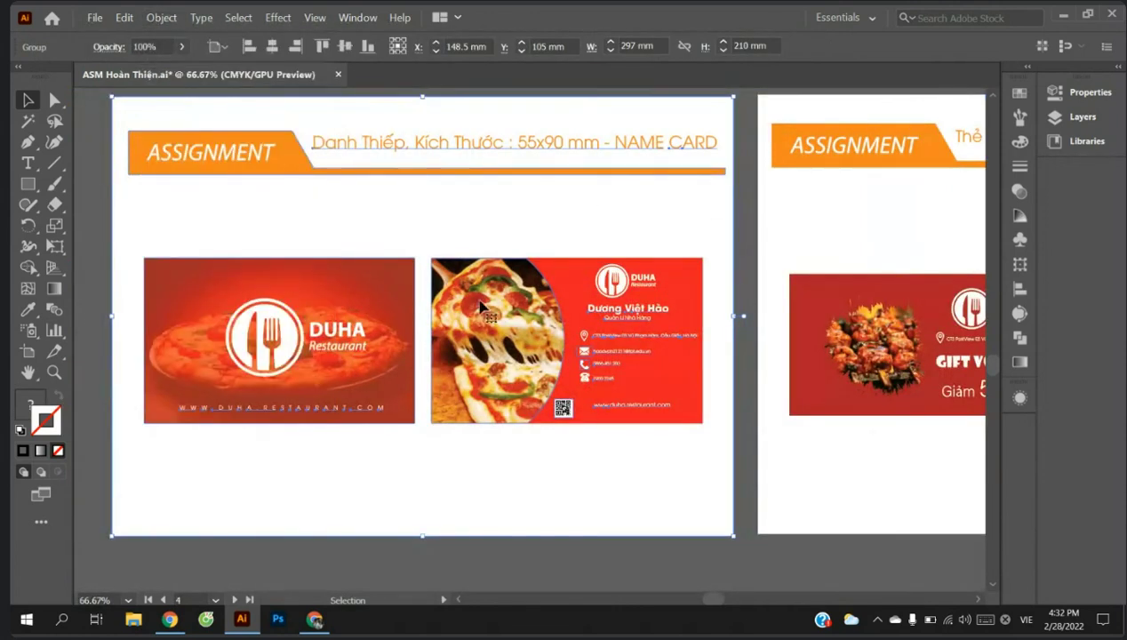
{"action": "left_click", "coordinate": [700, 587]}
{"action": "left_click", "coordinate": [535, 362]}
{"action": "left_click", "coordinate": [162, 17]}
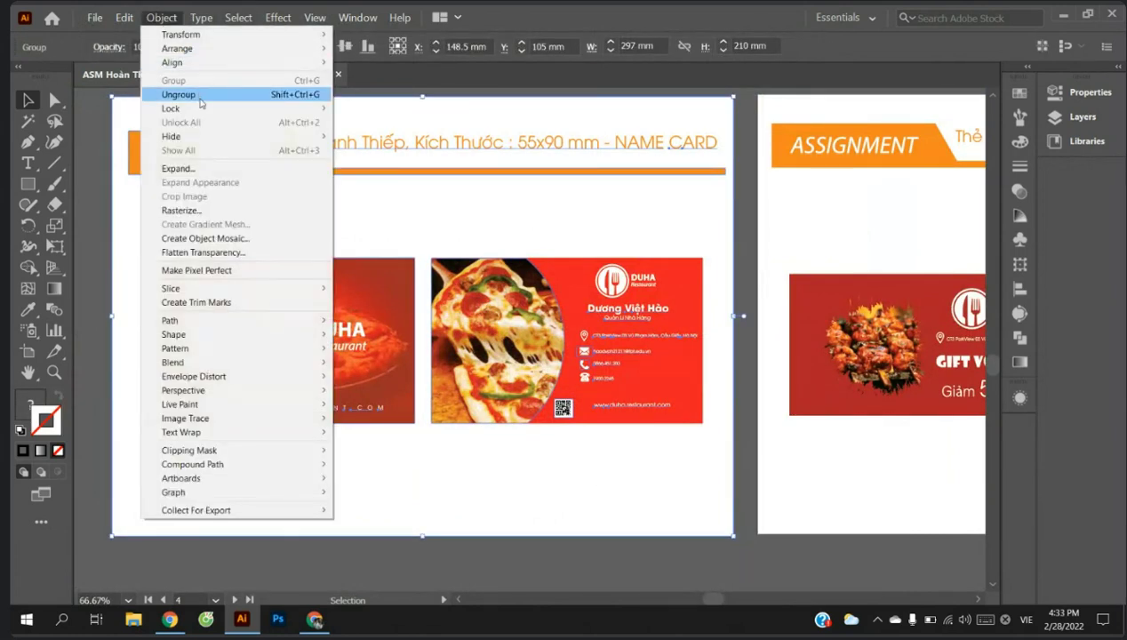
{"action": "left_click", "coordinate": [201, 104]}
{"action": "left_click", "coordinate": [524, 533]}
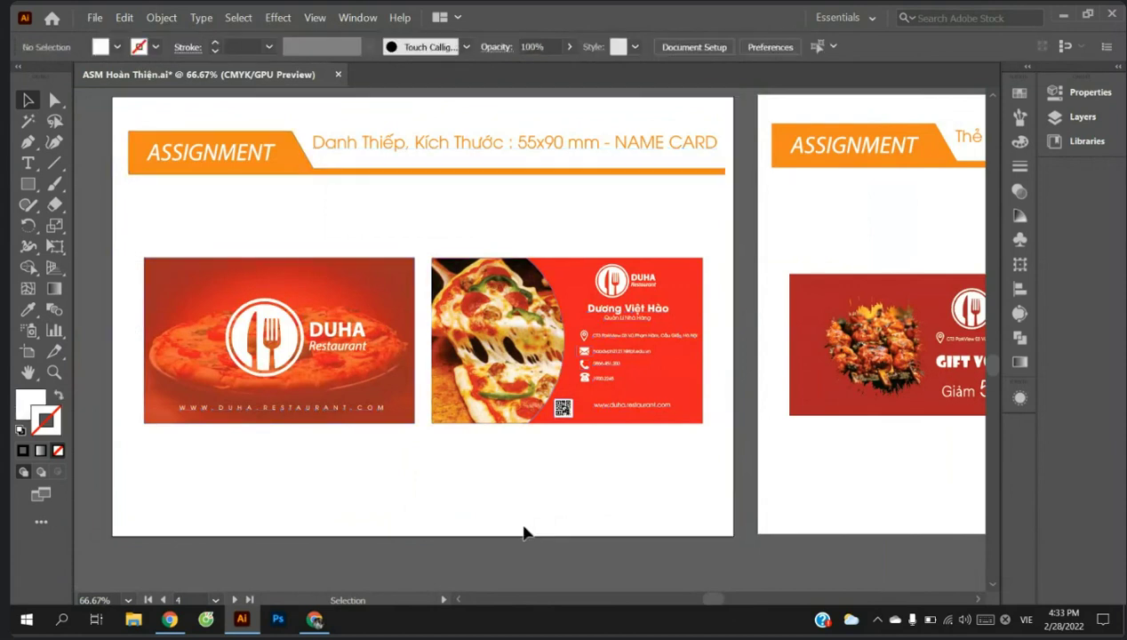
{"action": "left_click", "coordinate": [544, 357]}
{"action": "key", "text": "ctrl+plus"}
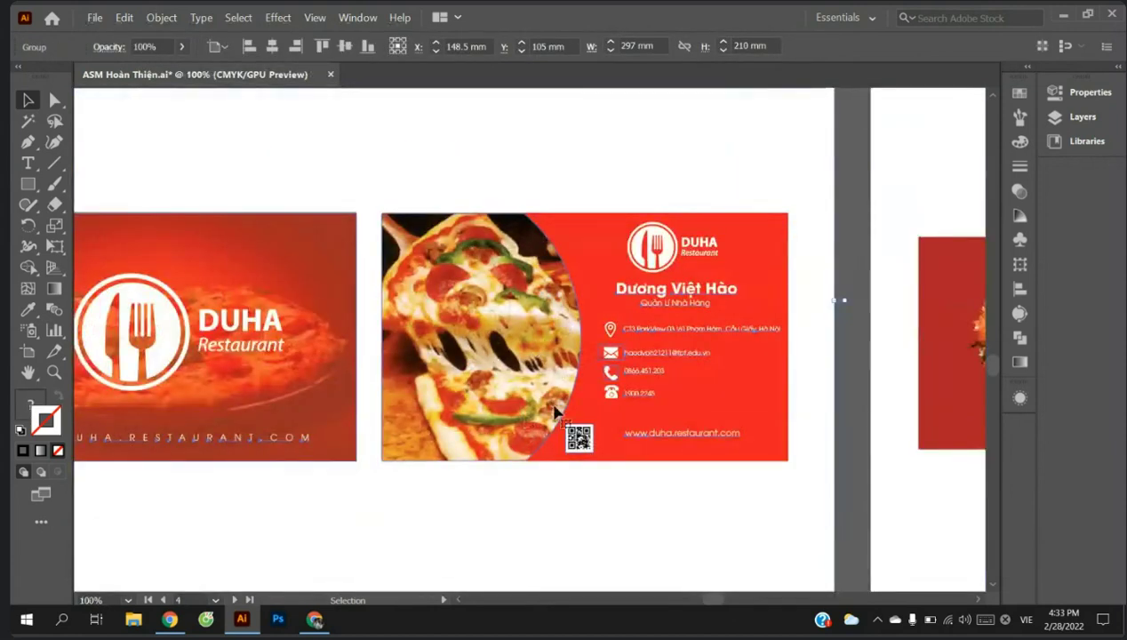
Step: Isolate the name card group and shift its back pizza photo slightly left
{"action": "right_click", "coordinate": [439, 292]}
{"action": "left_click", "coordinate": [503, 377]}
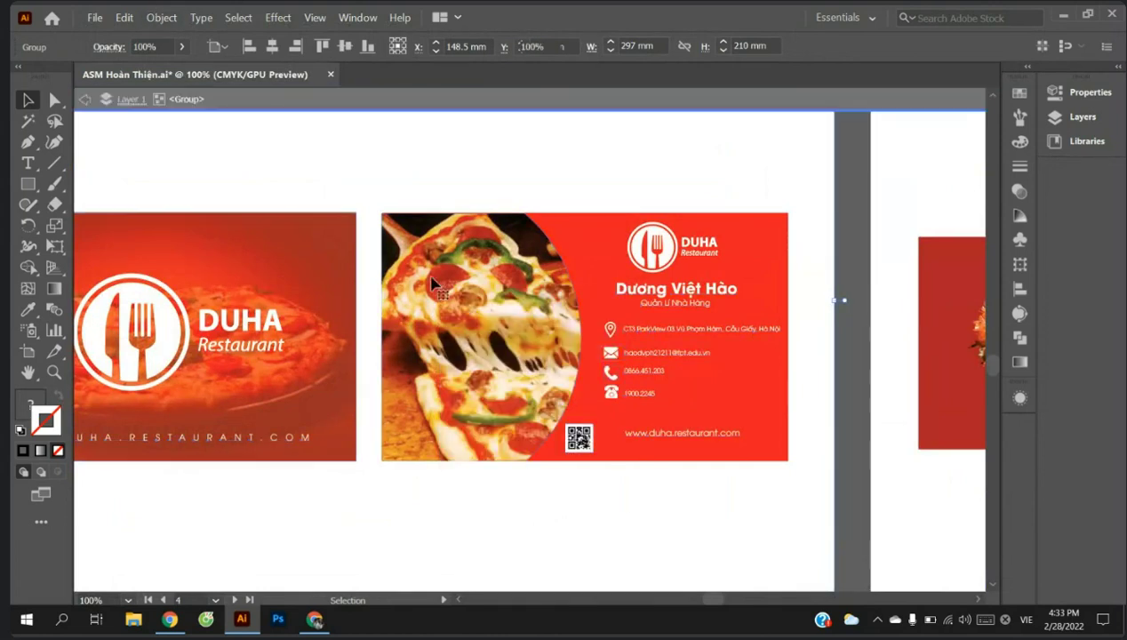
{"action": "left_click", "coordinate": [477, 301]}
{"action": "mouse_move", "coordinate": [477, 300]}
{"action": "left_mouse_down"}
{"action": "mouse_move", "coordinate": [489, 308]}
{"action": "mouse_move", "coordinate": [471, 299]}
{"action": "mouse_move", "coordinate": [478, 306]}
{"action": "left_mouse_up"}
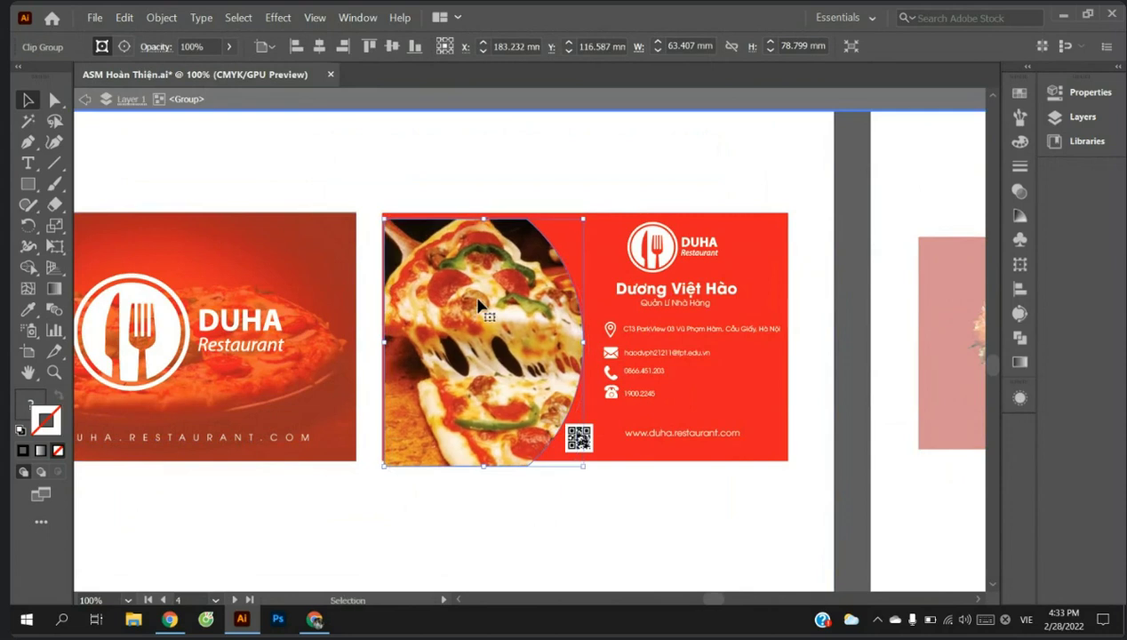
{"action": "right_click", "coordinate": [478, 298]}
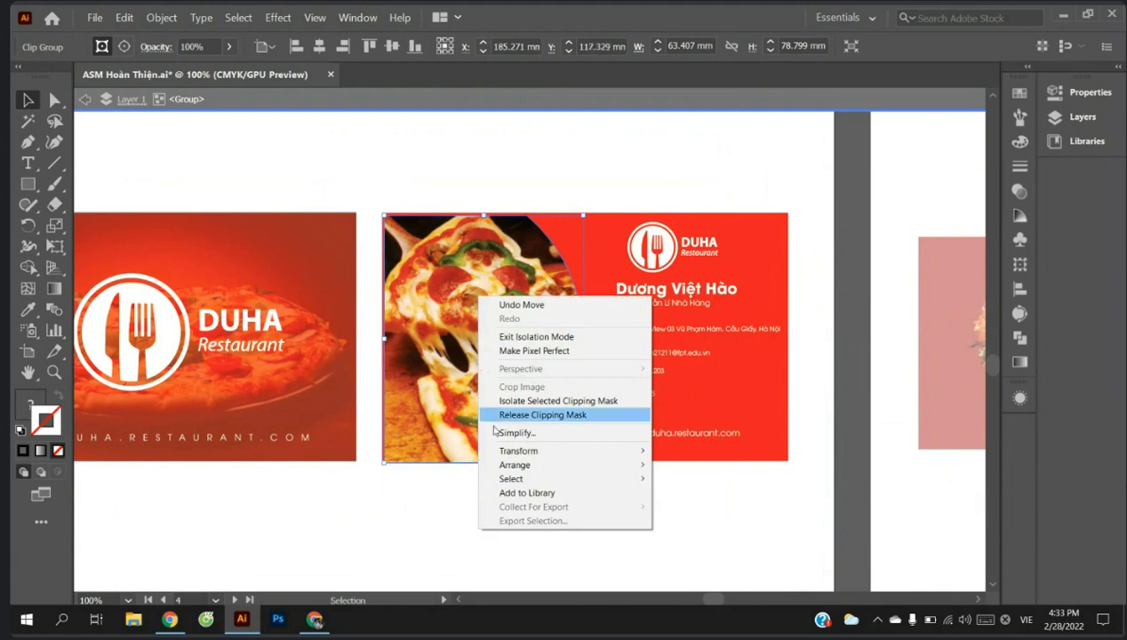
{"action": "mouse_move", "coordinate": [516, 465]}
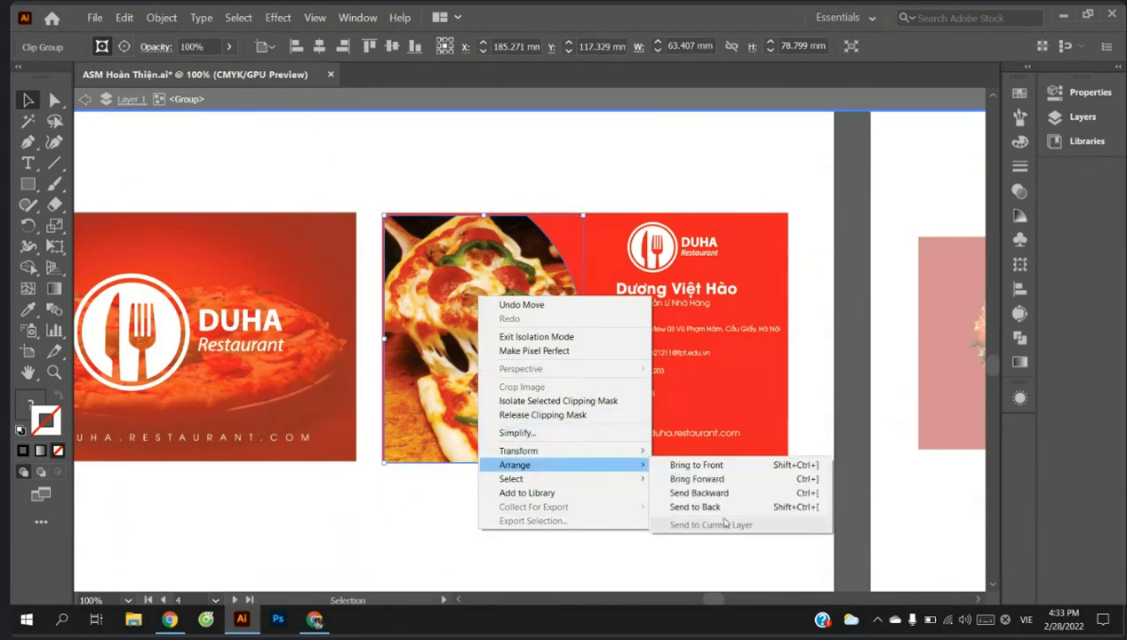
{"action": "left_click", "coordinate": [848, 444]}
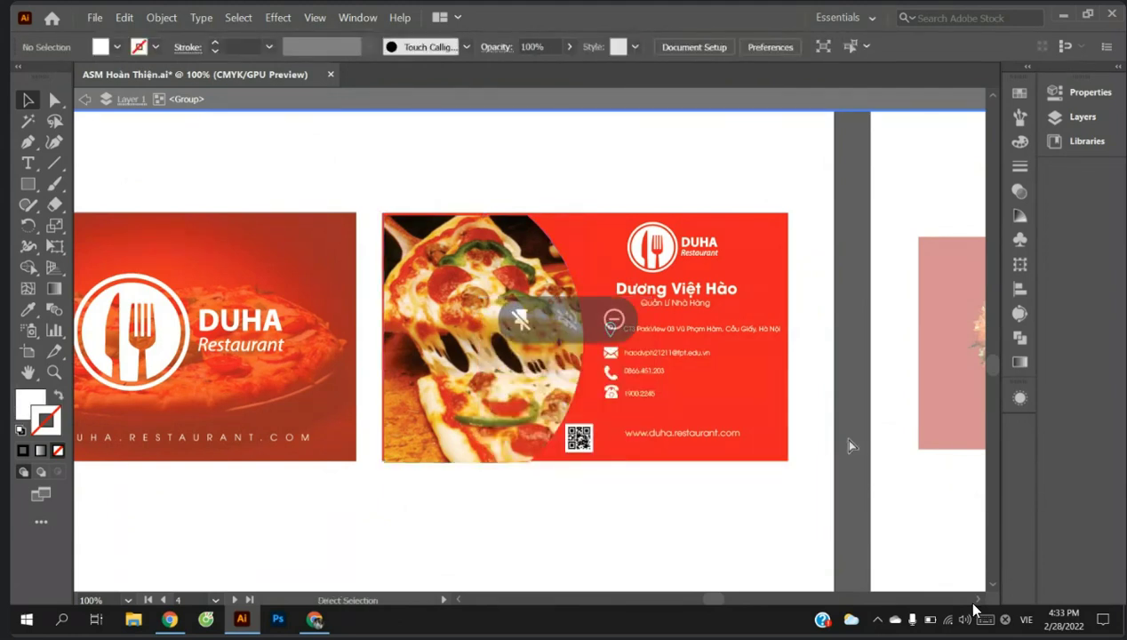
{"action": "key", "text": "ctrl+z"}
{"action": "key", "text": "ctrl+z"}
{"action": "key", "text": "ctrl+z"}
{"action": "key", "text": "Escape"}
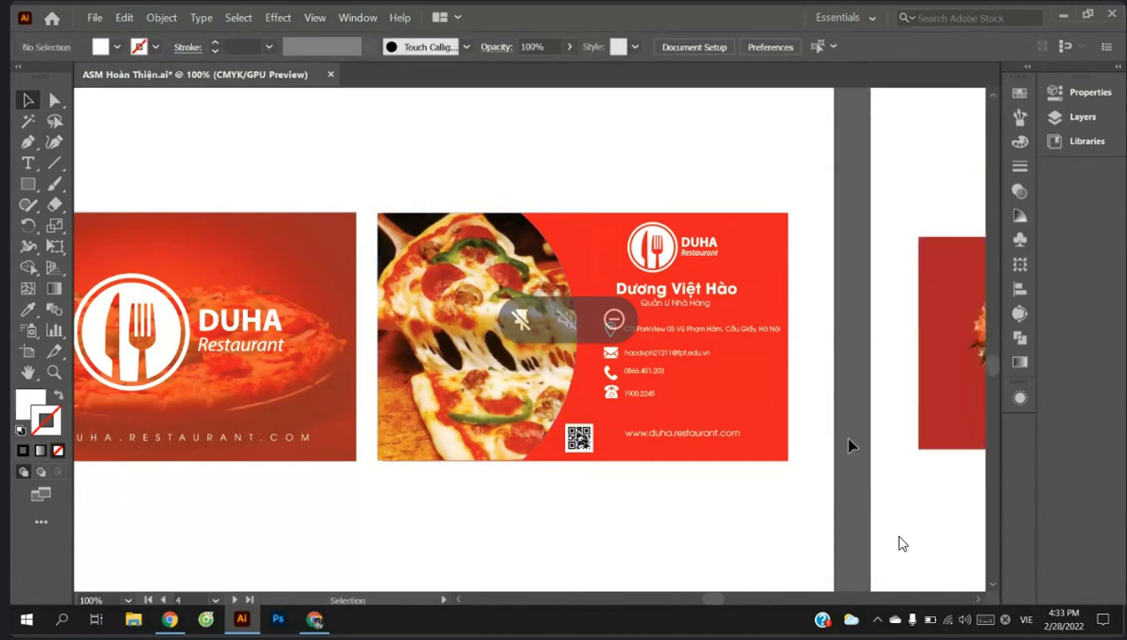
Step: Zoom out to 66.67% and pan right toward the DUHA gift voucher artboard
{"action": "key", "text": "ctrl+minus"}
{"action": "scroll", "coordinate": [889, 542], "scroll_direction": "right", "scroll_amount": 1}
{"action": "scroll", "coordinate": [861, 543], "scroll_direction": "right", "scroll_amount": 2}
Step: Pan to the DUHA 50% gift voucher and zoom in and out to inspect it
{"action": "scroll", "coordinate": [860, 544], "scroll_direction": "right", "scroll_amount": 2}
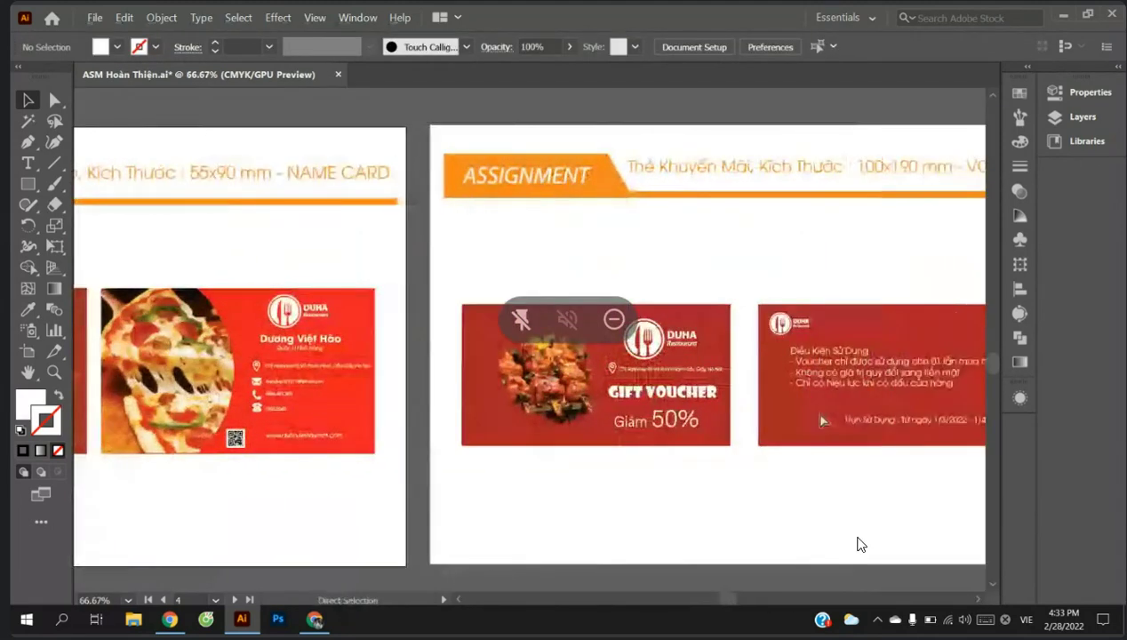
{"action": "scroll", "coordinate": [855, 569], "scroll_direction": "right", "scroll_amount": 2}
{"action": "scroll", "coordinate": [853, 570], "scroll_direction": "right", "scroll_amount": 1}
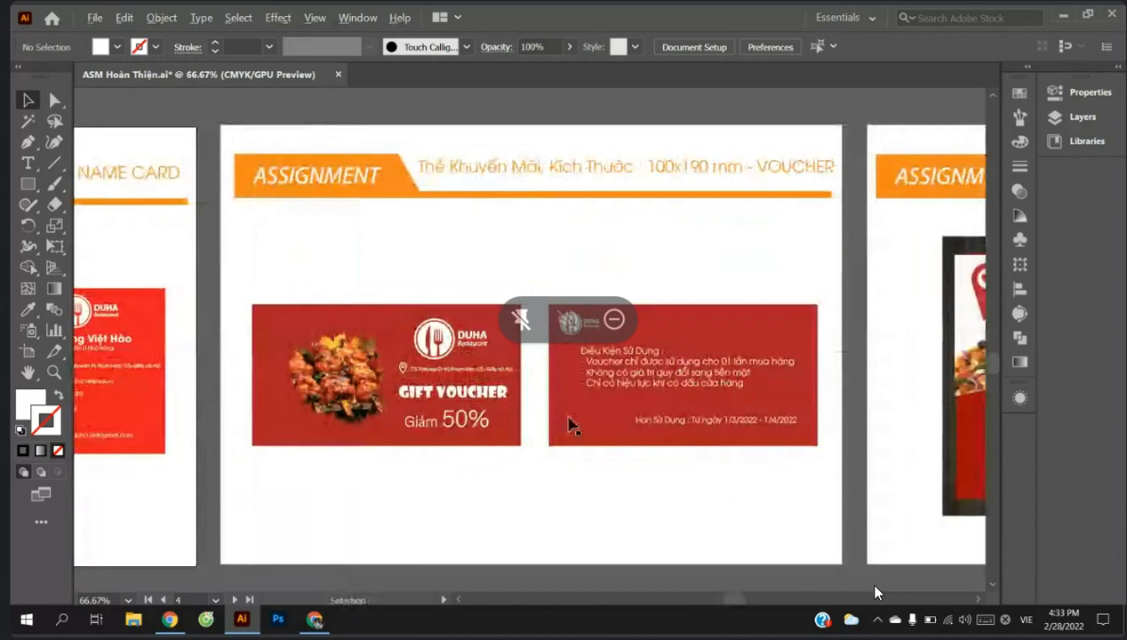
{"action": "key", "text": "ctrl+plus"}
{"action": "key", "text": "ctrl+minus"}
{"action": "key", "text": "ctrl+plus"}
{"action": "key", "text": "ctrl+minus"}
{"action": "key", "text": "ctrl+minus"}
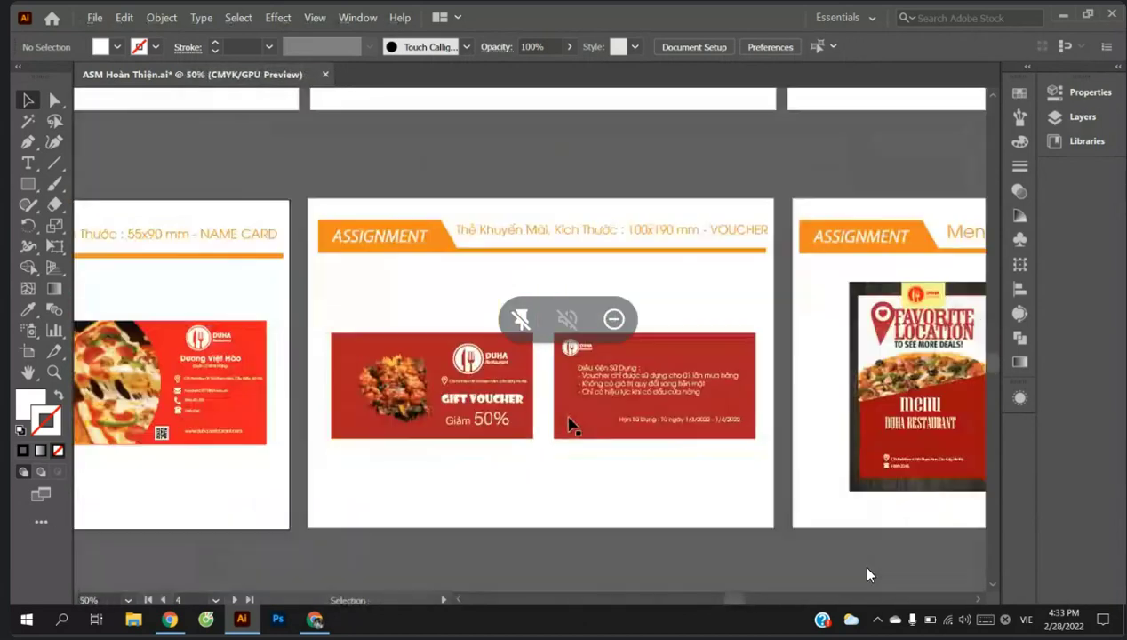
Step: Pan to the Menu artboard and inspect the menu designs close up at 100%
{"action": "scroll", "coordinate": [868, 573], "scroll_direction": "right", "scroll_amount": 1}
{"action": "scroll", "coordinate": [868, 573], "scroll_direction": "right", "scroll_amount": 3}
{"action": "scroll", "coordinate": [861, 566], "scroll_direction": "right", "scroll_amount": 1}
{"action": "scroll", "coordinate": [853, 553], "scroll_direction": "right", "scroll_amount": 1}
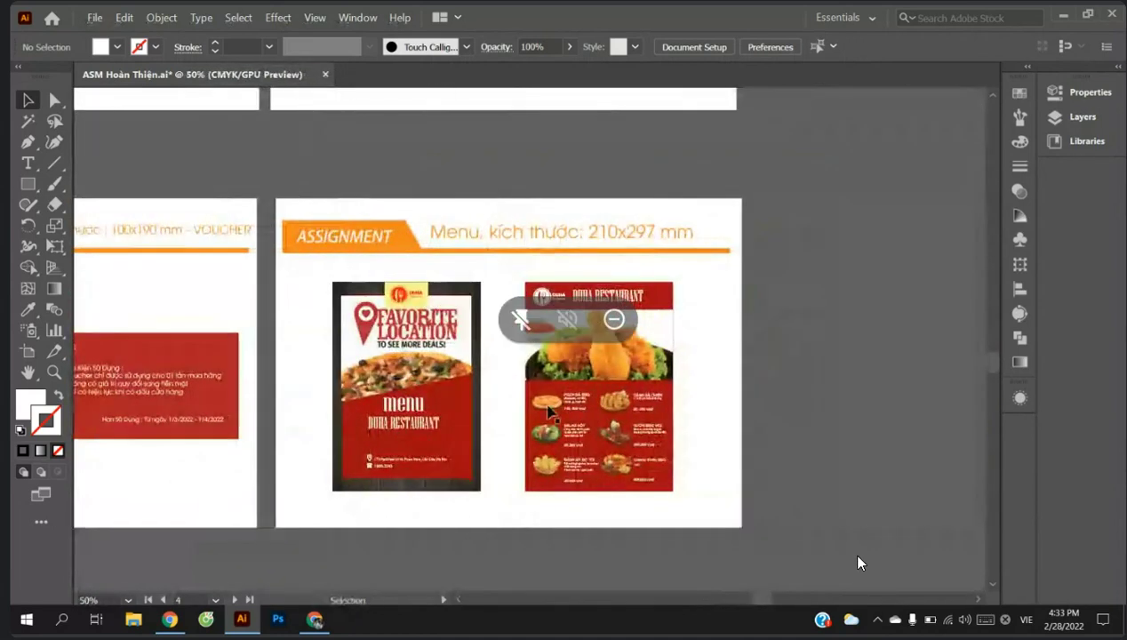
{"action": "key", "text": "ctrl+plus"}
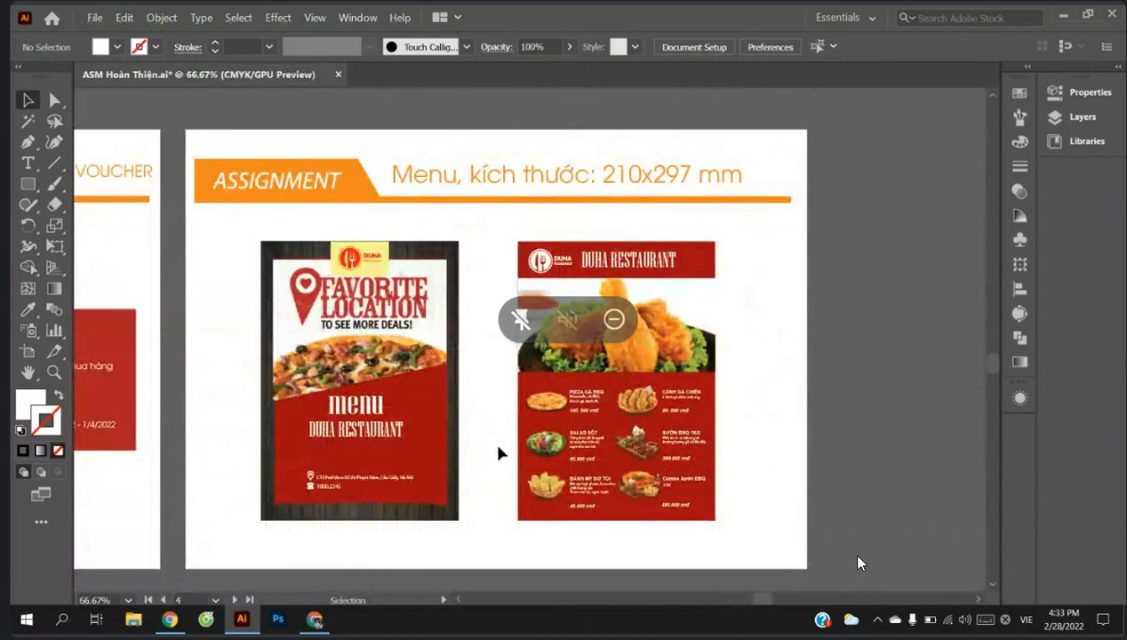
{"action": "key", "text": "ctrl+plus"}
{"action": "key", "text": "ctrl+plus"}
{"action": "key", "text": "ctrl+minus"}
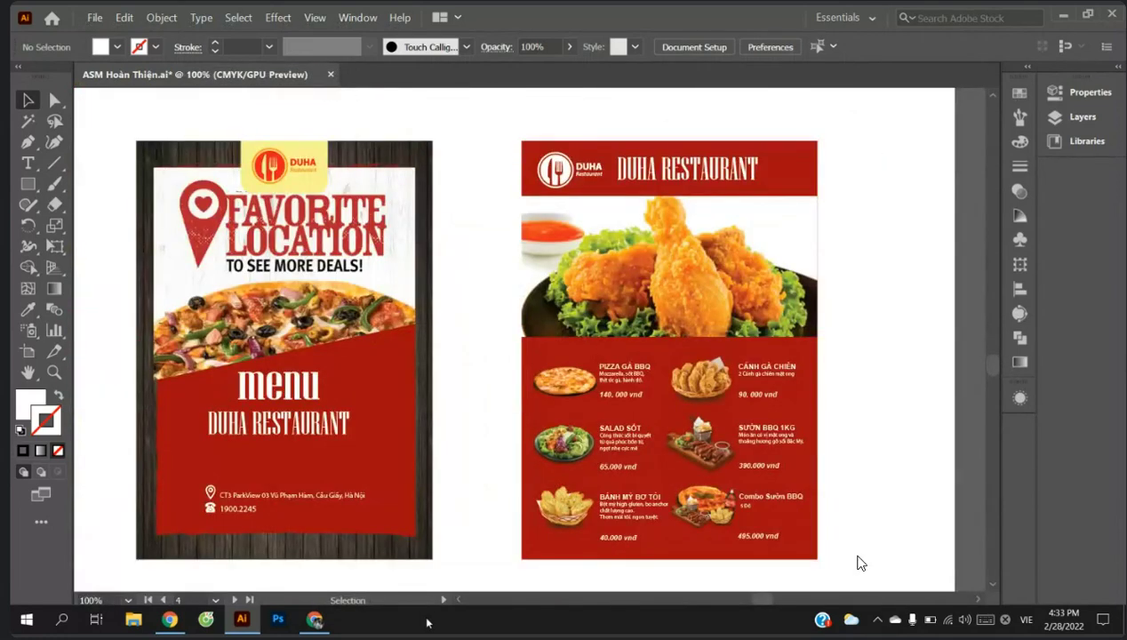
Step: Zoom out to the overview of all DUHA artboards and pan around them
{"action": "key", "text": "ctrl+minus"}
{"action": "key", "text": "ctrl+minus"}
{"action": "key", "text": "ctrl+minus"}
{"action": "scroll", "coordinate": [355, 540], "scroll_direction": "down", "scroll_amount": 3}
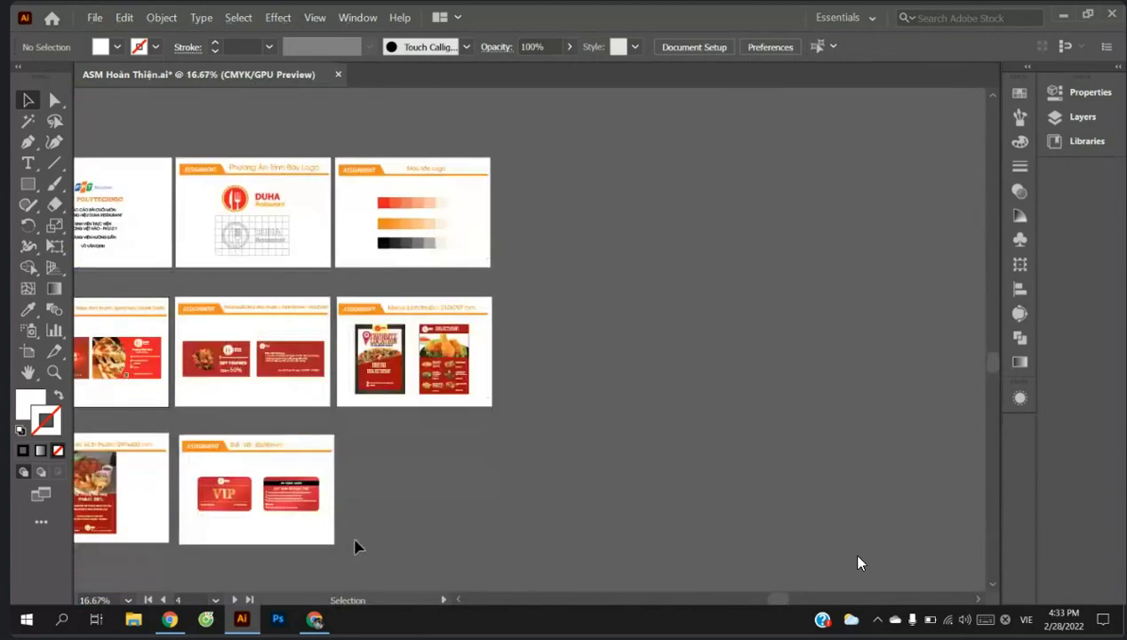
{"action": "scroll", "coordinate": [322, 511], "scroll_direction": "down", "scroll_amount": 2}
{"action": "scroll", "coordinate": [364, 425], "scroll_direction": "left", "scroll_amount": 2}
{"action": "scroll", "coordinate": [364, 425], "scroll_direction": "up", "scroll_amount": 2}
{"action": "scroll", "coordinate": [418, 407], "scroll_direction": "up", "scroll_amount": 2}
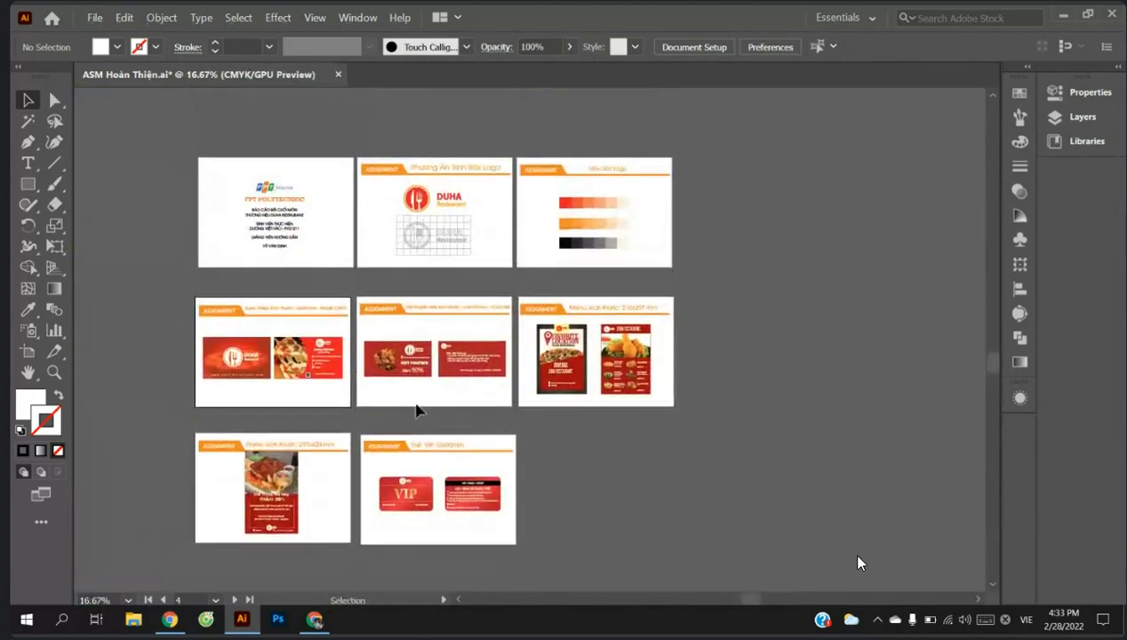
{"action": "scroll", "coordinate": [418, 409], "scroll_direction": "up", "scroll_amount": 1, "text": "alt"}
{"action": "scroll", "coordinate": [420, 417], "scroll_direction": "up", "scroll_amount": 1, "text": "alt"}
{"action": "scroll", "coordinate": [422, 428], "scroll_direction": "down", "scroll_amount": 1, "text": "alt"}
{"action": "scroll", "coordinate": [422, 429], "scroll_direction": "down", "scroll_amount": 1}
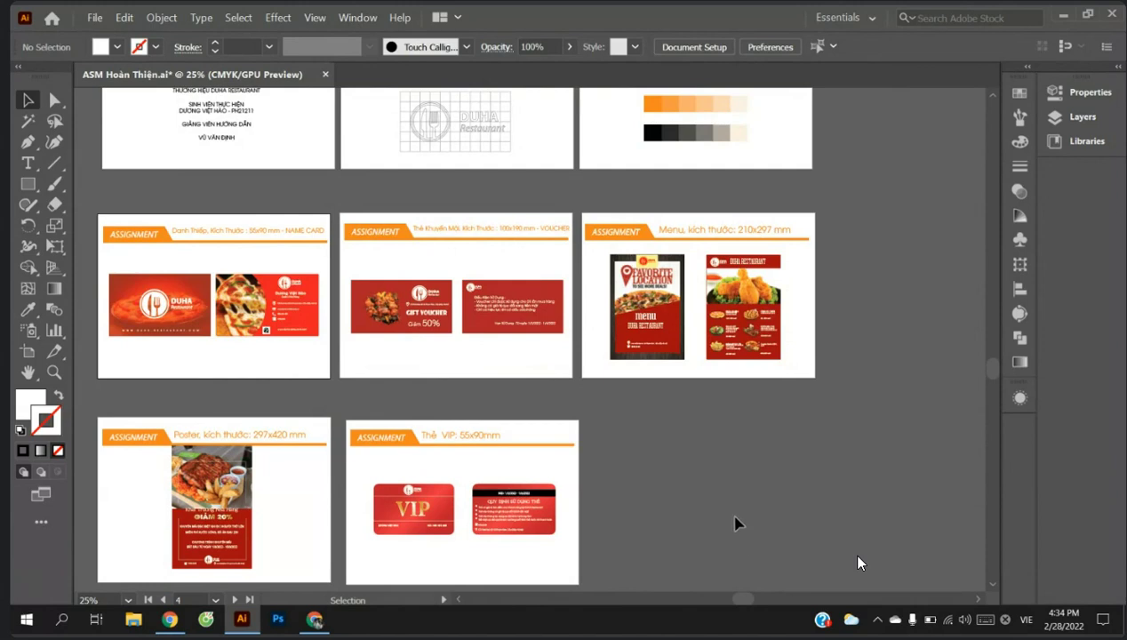
{"action": "scroll", "coordinate": [735, 523], "scroll_direction": "down", "scroll_amount": 1}
{"action": "scroll", "coordinate": [735, 523], "scroll_direction": "up", "scroll_amount": 1}
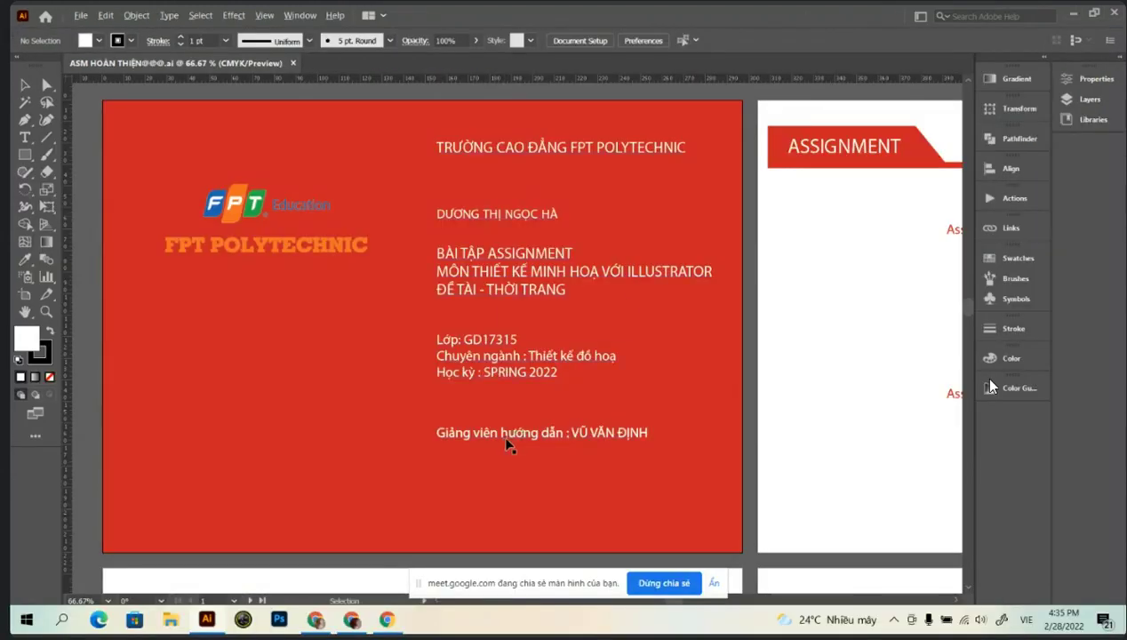
Step: Zoom and pan over the H&M logo and name card artboards
{"action": "key", "text": "ctrl+minus"}
{"action": "key", "text": "ctrl+minus"}
{"action": "scroll", "coordinate": [682, 437], "scroll_direction": "up", "scroll_amount": 1}
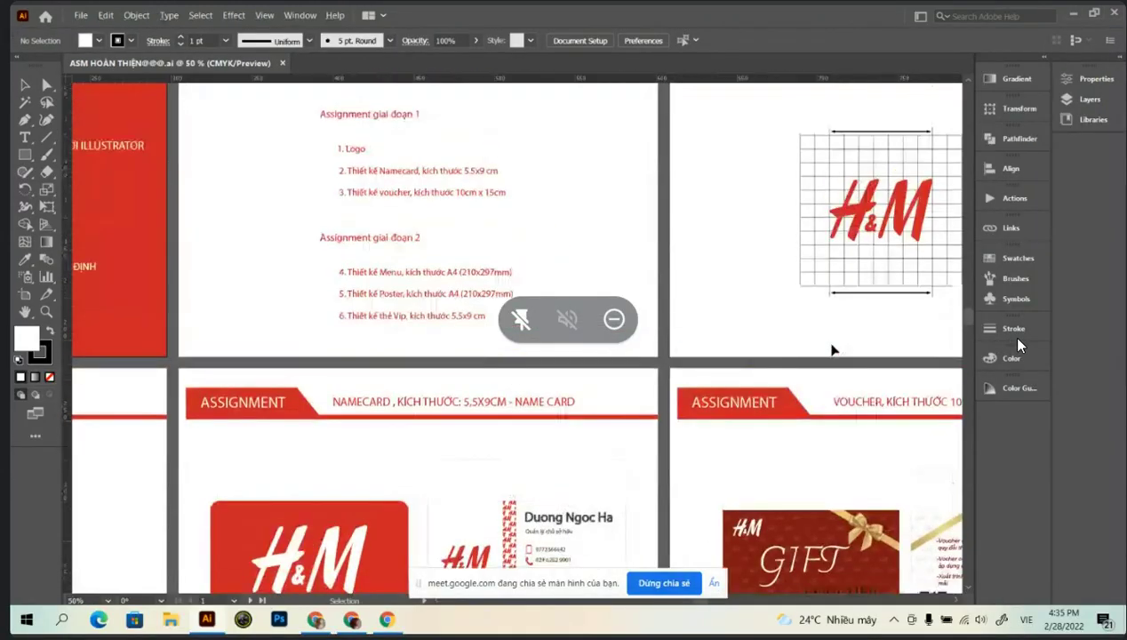
{"action": "scroll", "coordinate": [684, 444], "scroll_direction": "up", "scroll_amount": 1}
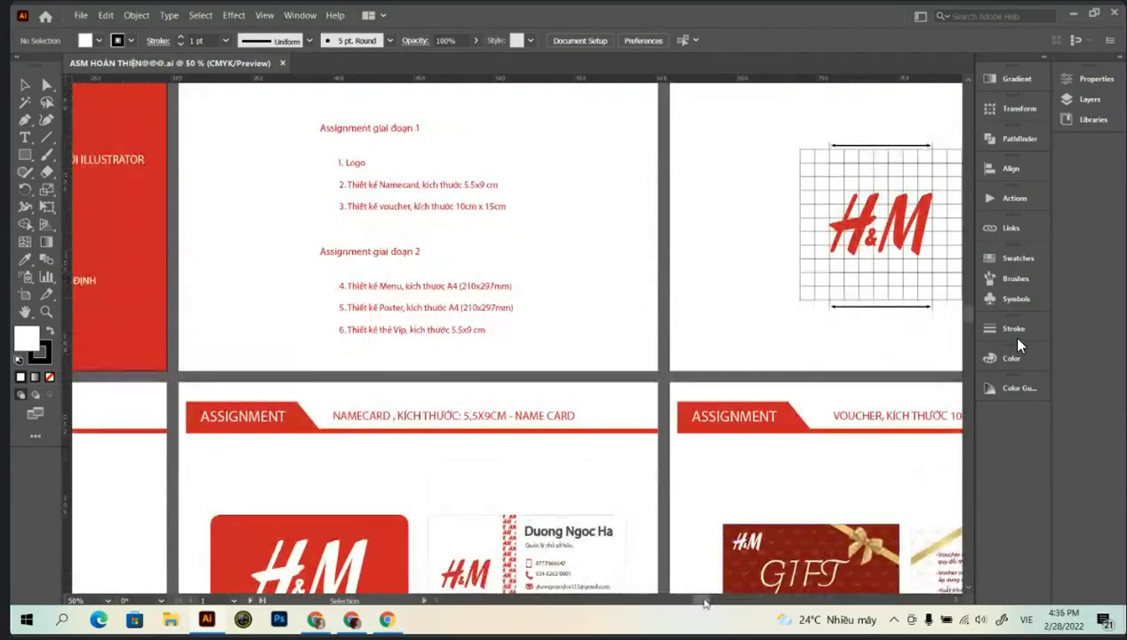
{"action": "scroll", "coordinate": [640, 445], "scroll_direction": "right", "scroll_amount": 5}
{"action": "scroll", "coordinate": [572, 277], "scroll_direction": "up", "scroll_amount": 1}
{"action": "scroll", "coordinate": [572, 277], "scroll_direction": "up", "scroll_amount": 1}
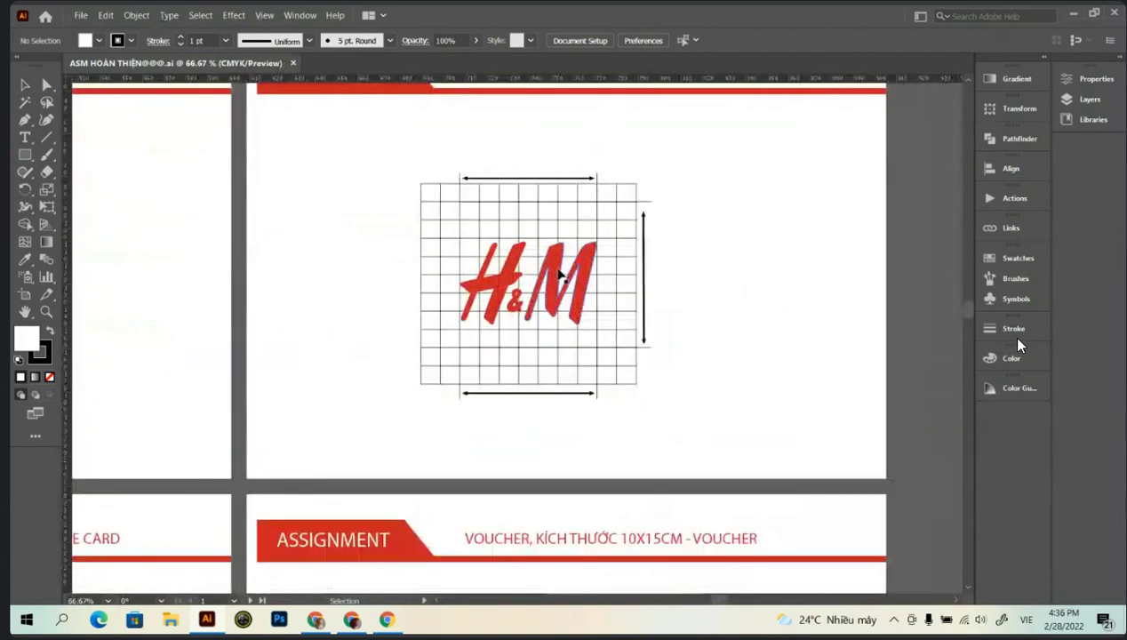
{"action": "scroll", "coordinate": [541, 277], "scroll_direction": "down", "scroll_amount": 2}
{"action": "scroll", "coordinate": [352, 332], "scroll_direction": "down", "scroll_amount": 2}
{"action": "scroll", "coordinate": [493, 551], "scroll_direction": "down", "scroll_amount": 2}
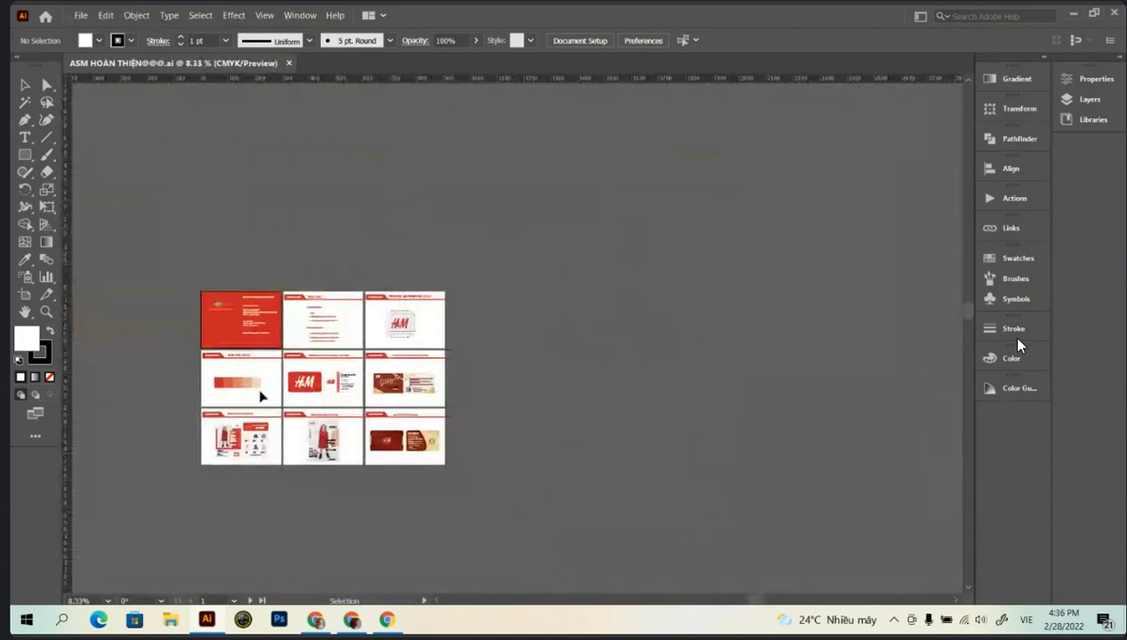
{"action": "scroll", "coordinate": [261, 394], "scroll_direction": "up", "scroll_amount": 2}
{"action": "scroll", "coordinate": [254, 390], "scroll_direction": "up", "scroll_amount": 1}
{"action": "scroll", "coordinate": [134, 392], "scroll_direction": "up", "scroll_amount": 1}
Step: Review the H&M voucher and menu boards using scroll-zoom and the horizontal scrollbar
{"action": "scroll", "coordinate": [132, 391], "scroll_direction": "down", "scroll_amount": 1}
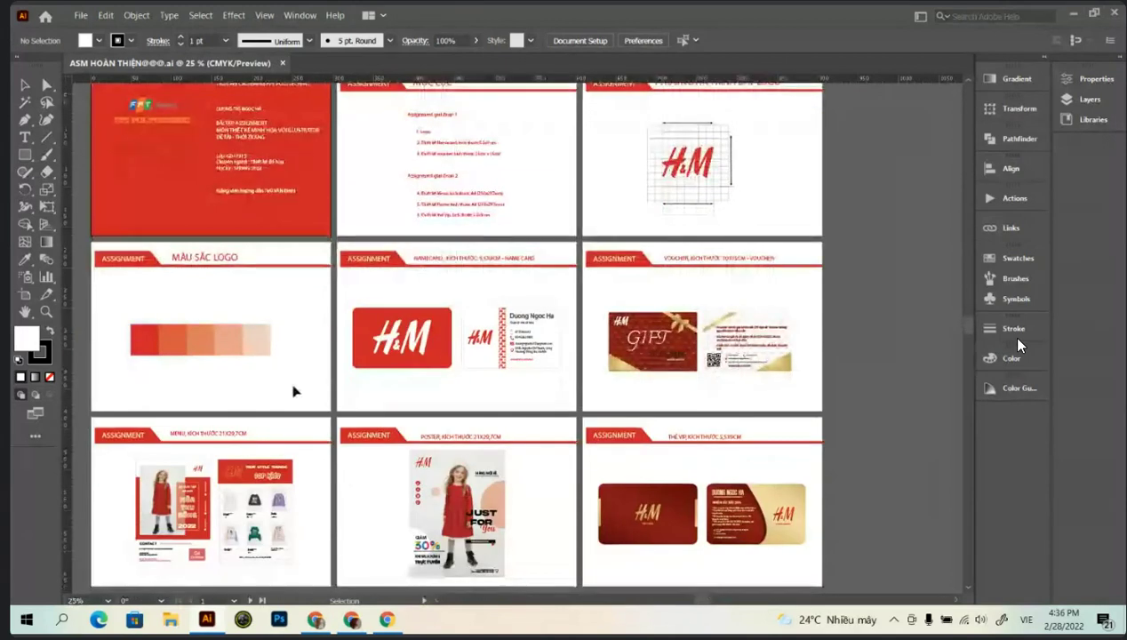
{"action": "scroll", "coordinate": [213, 366], "scroll_direction": "down", "scroll_amount": 1}
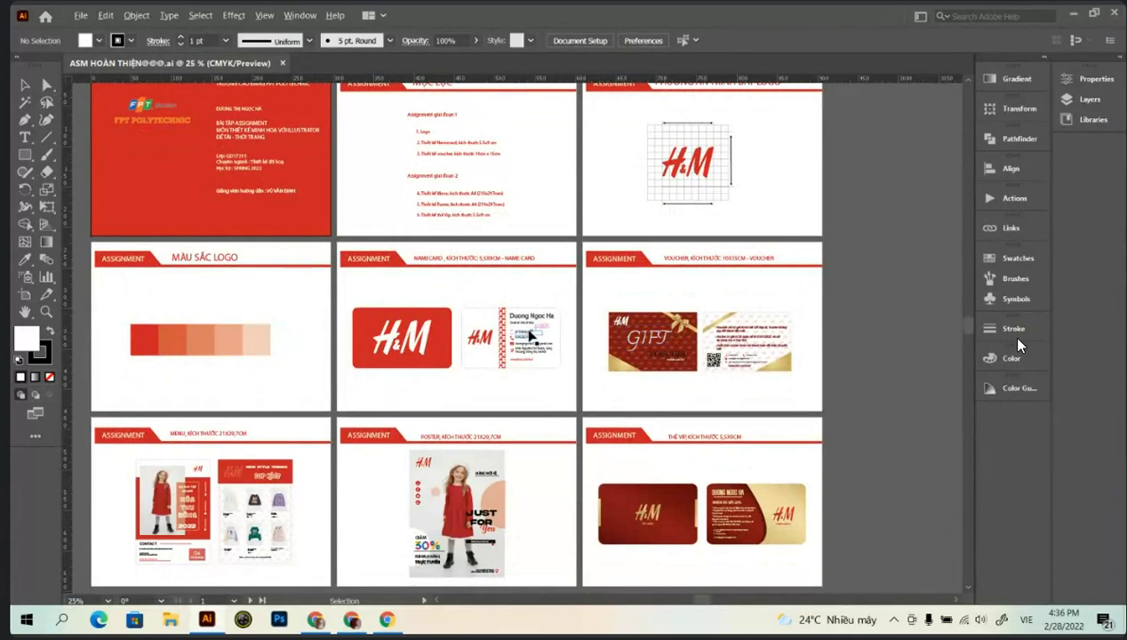
{"action": "scroll", "coordinate": [515, 345], "scroll_direction": "up", "scroll_amount": 1}
{"action": "scroll", "coordinate": [515, 334], "scroll_direction": "up", "scroll_amount": 1}
{"action": "scroll", "coordinate": [327, 347], "scroll_direction": "down", "scroll_amount": 1}
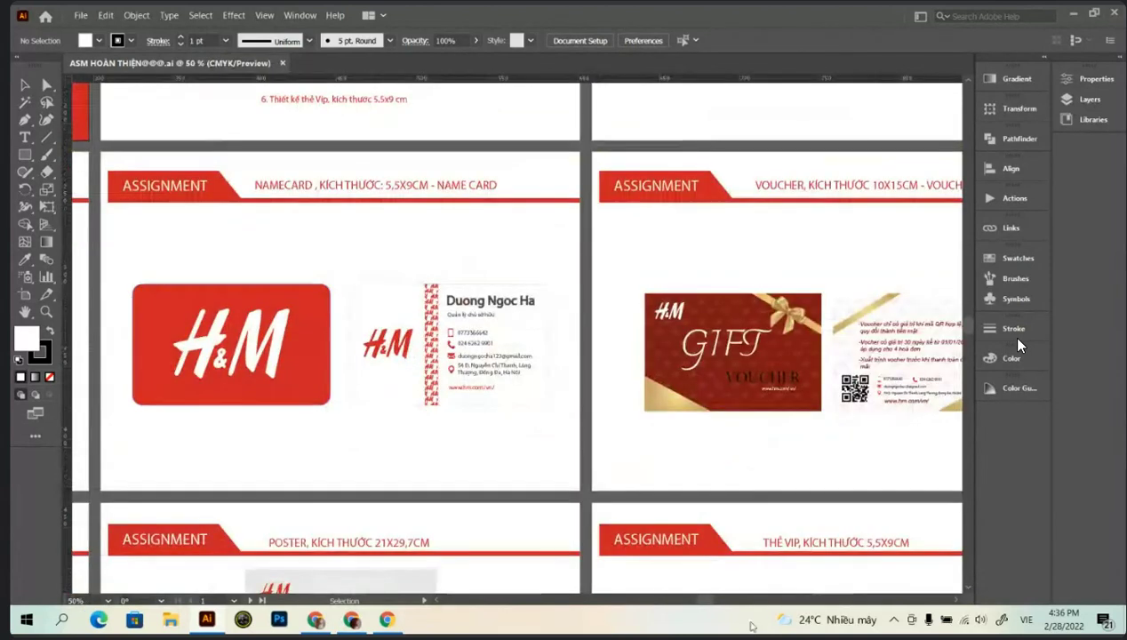
{"action": "left_click_drag", "start_coordinate": [711, 601], "coordinate": [697, 601]}
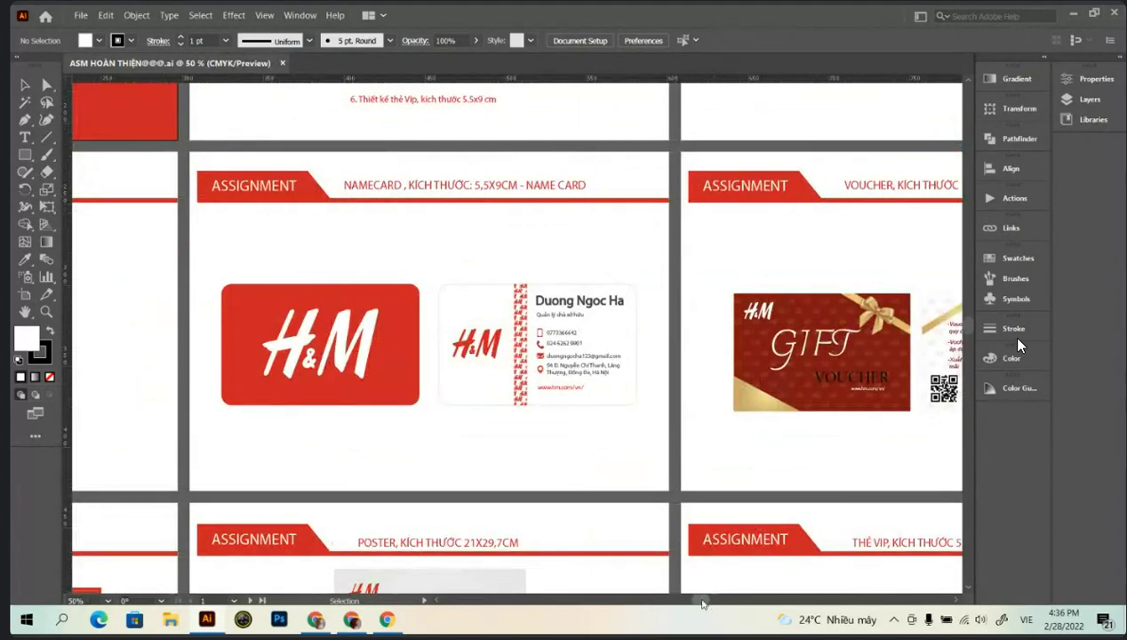
{"action": "left_click_drag", "start_coordinate": [695, 602], "coordinate": [717, 602]}
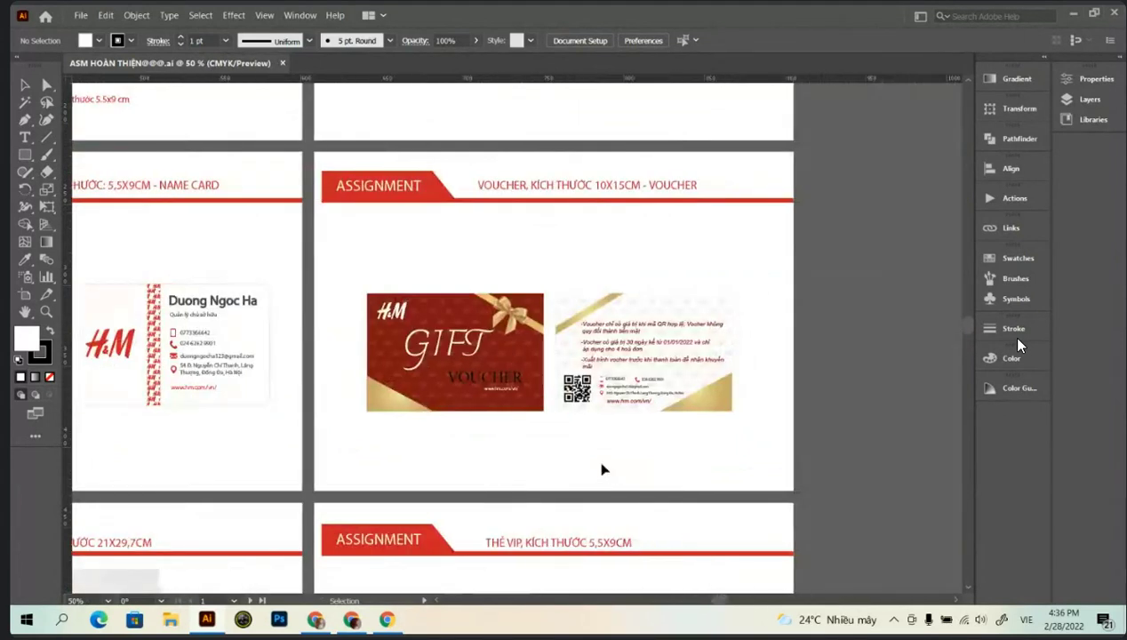
{"action": "scroll", "coordinate": [562, 431], "scroll_direction": "up", "scroll_amount": 2}
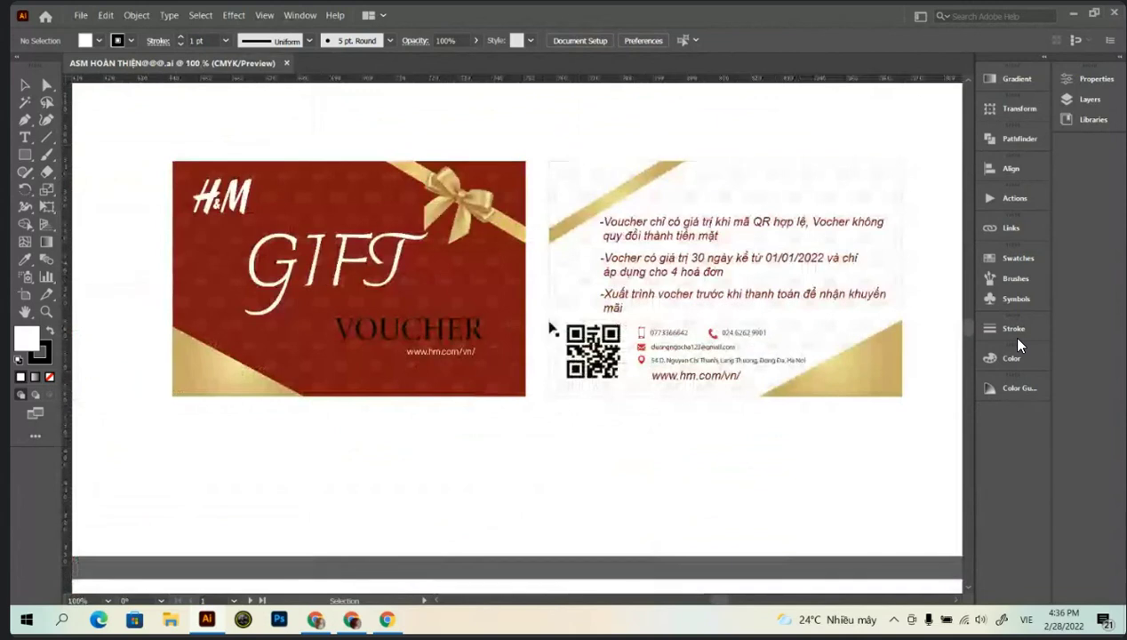
{"action": "scroll", "coordinate": [549, 308], "scroll_direction": "down", "scroll_amount": 4}
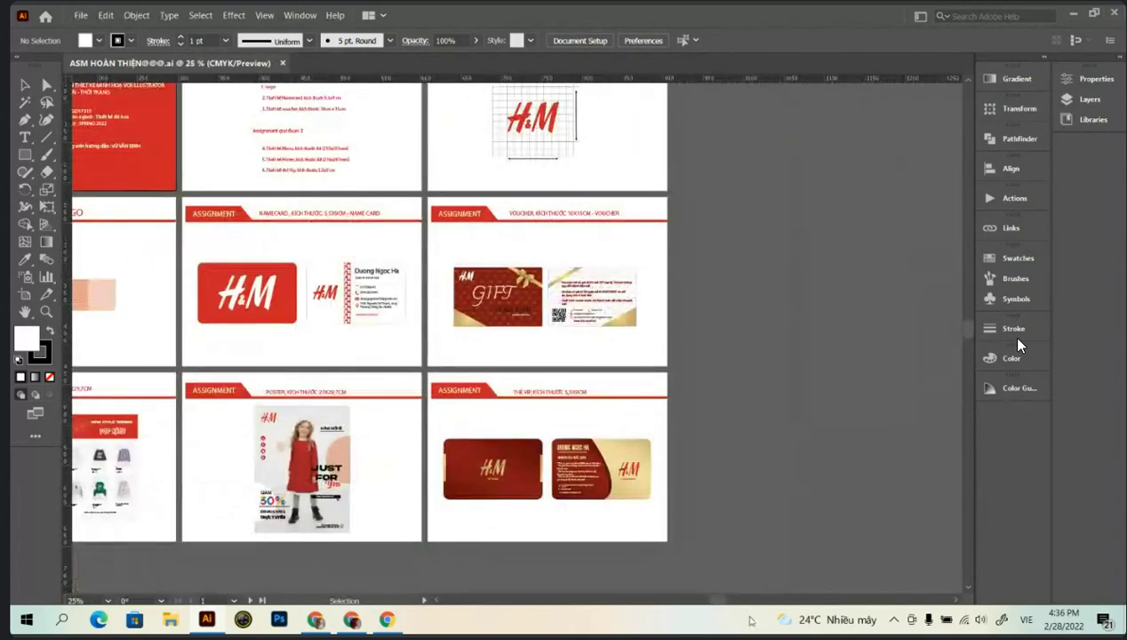
{"action": "left_click_drag", "start_coordinate": [722, 601], "coordinate": [702, 601]}
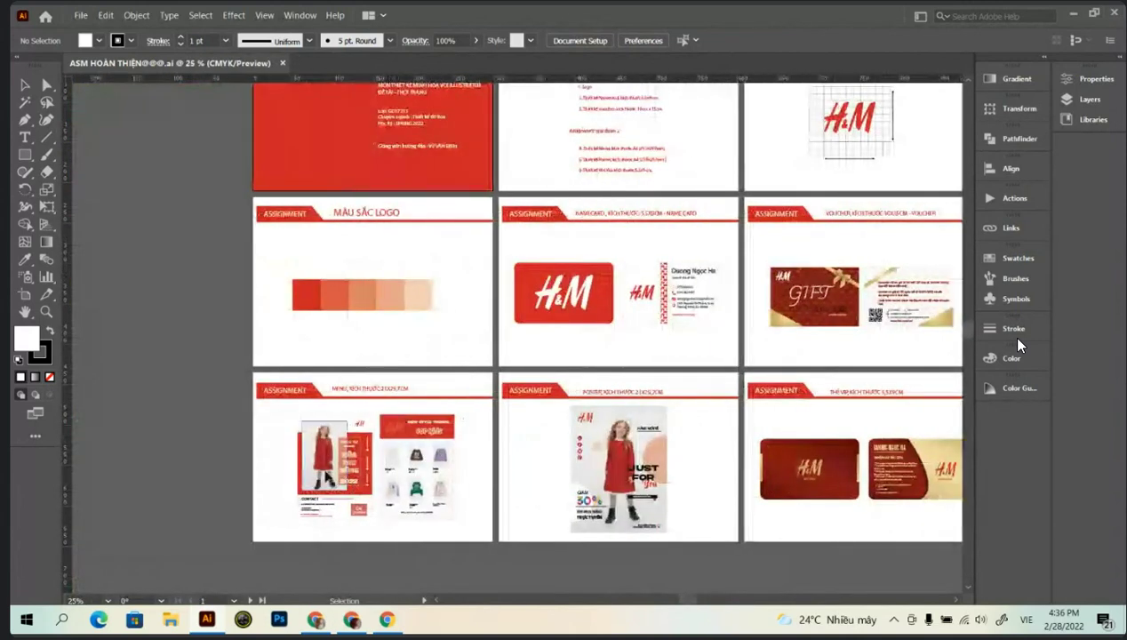
{"action": "scroll", "coordinate": [321, 462], "scroll_direction": "up", "scroll_amount": 2}
{"action": "scroll", "coordinate": [392, 472], "scroll_direction": "up", "scroll_amount": 2}
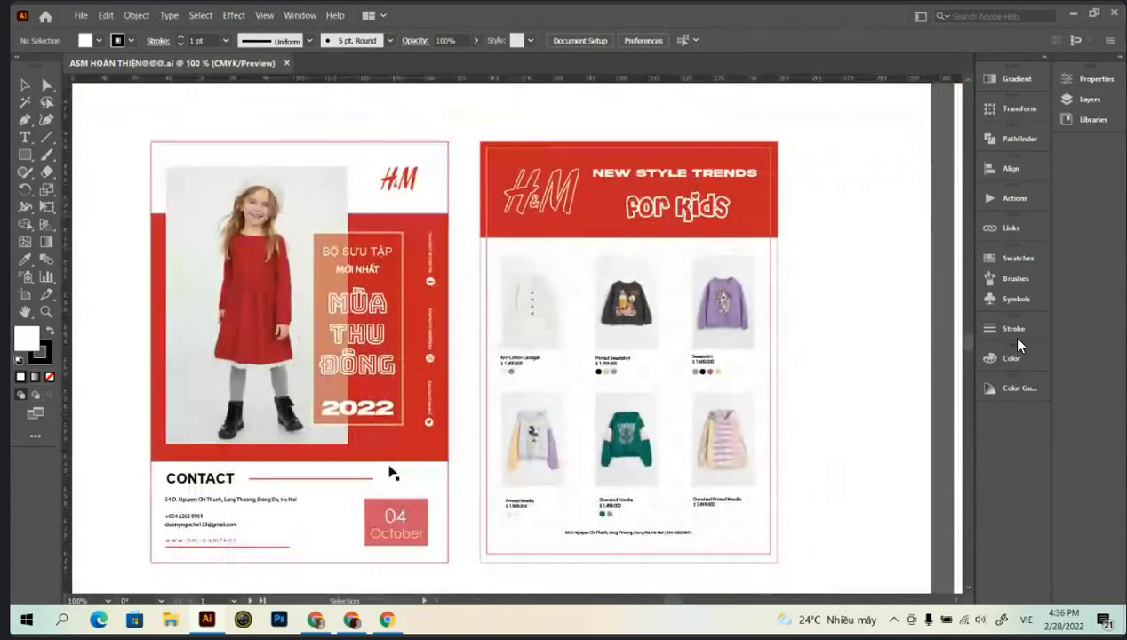
{"action": "scroll", "coordinate": [703, 427], "scroll_direction": "down", "scroll_amount": 2}
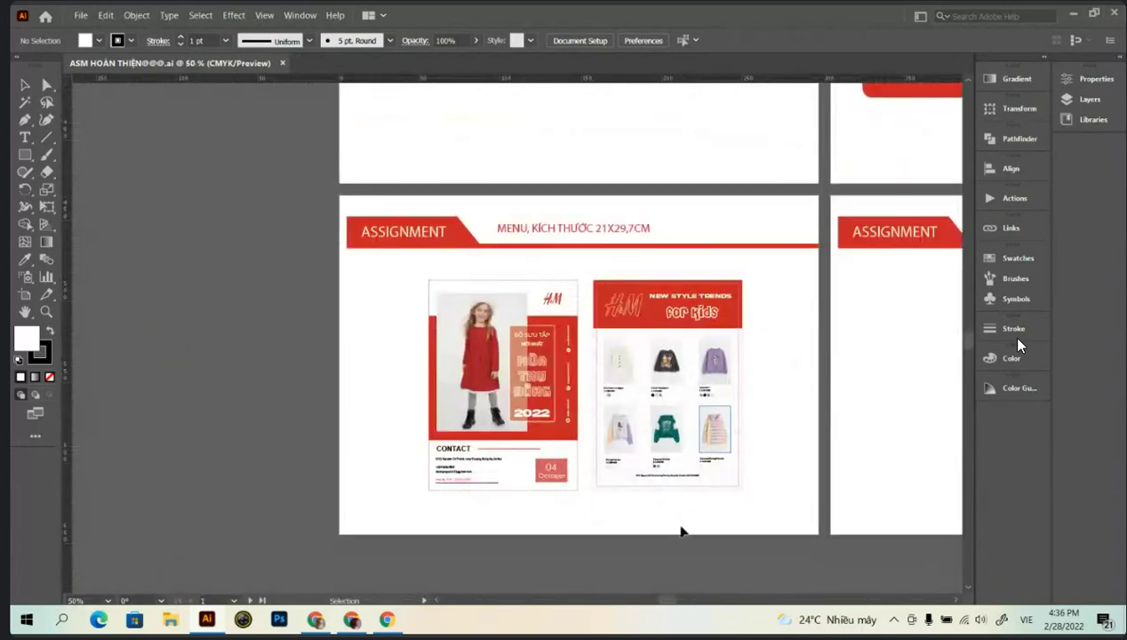
Step: Inspect the H&M poster and VIP card, then zoom out to 12.5% showing all nine boards
{"action": "left_click_drag", "start_coordinate": [666, 600], "coordinate": [699, 598]}
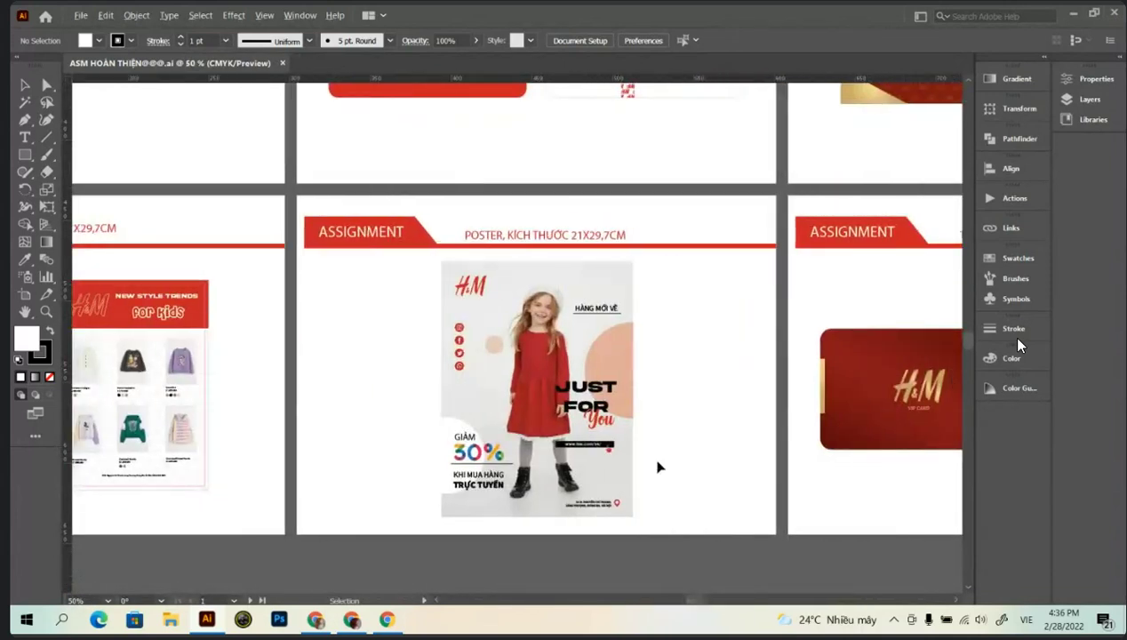
{"action": "scroll", "coordinate": [659, 462], "scroll_direction": "up", "scroll_amount": 1}
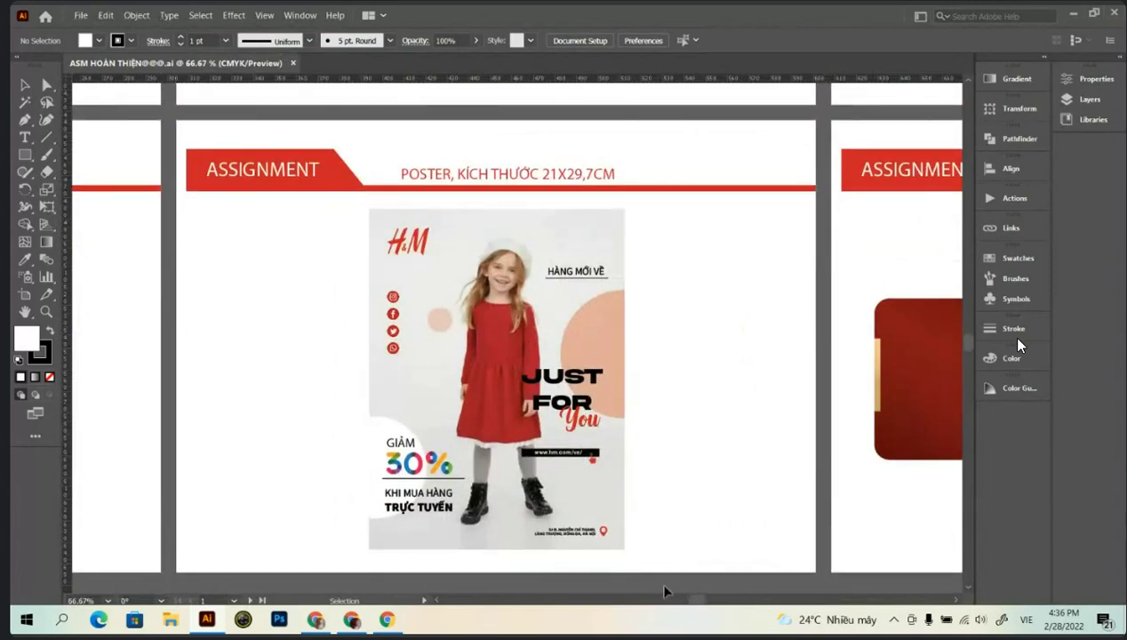
{"action": "left_click_drag", "start_coordinate": [689, 600], "coordinate": [699, 600]}
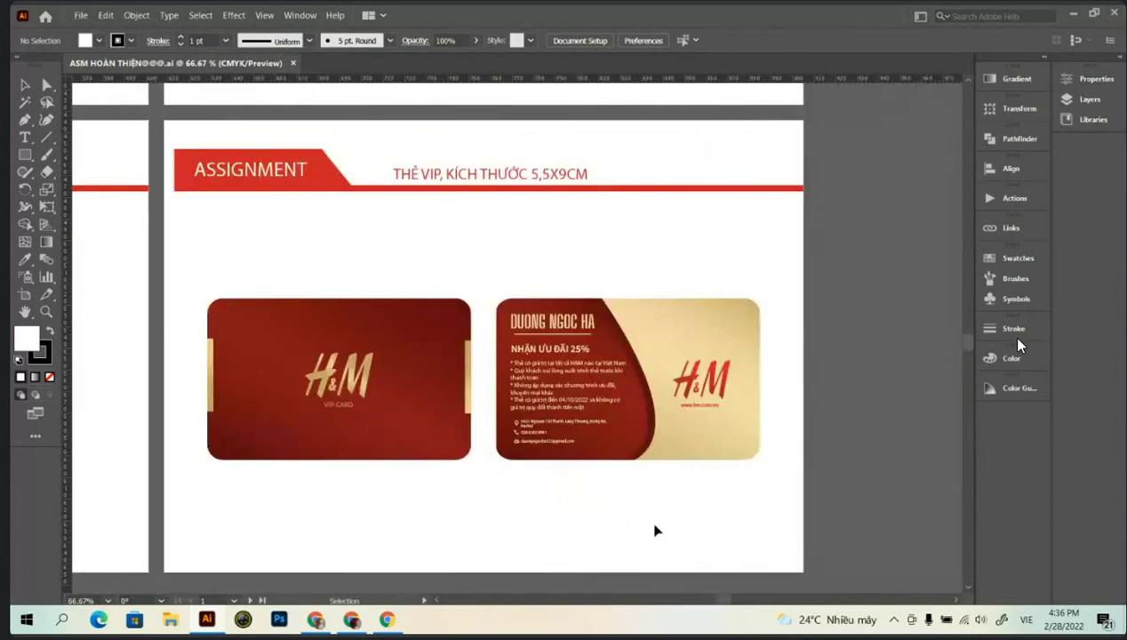
{"action": "scroll", "coordinate": [349, 340], "scroll_direction": "down", "scroll_amount": 1}
{"action": "scroll", "coordinate": [345, 338], "scroll_direction": "down", "scroll_amount": 2}
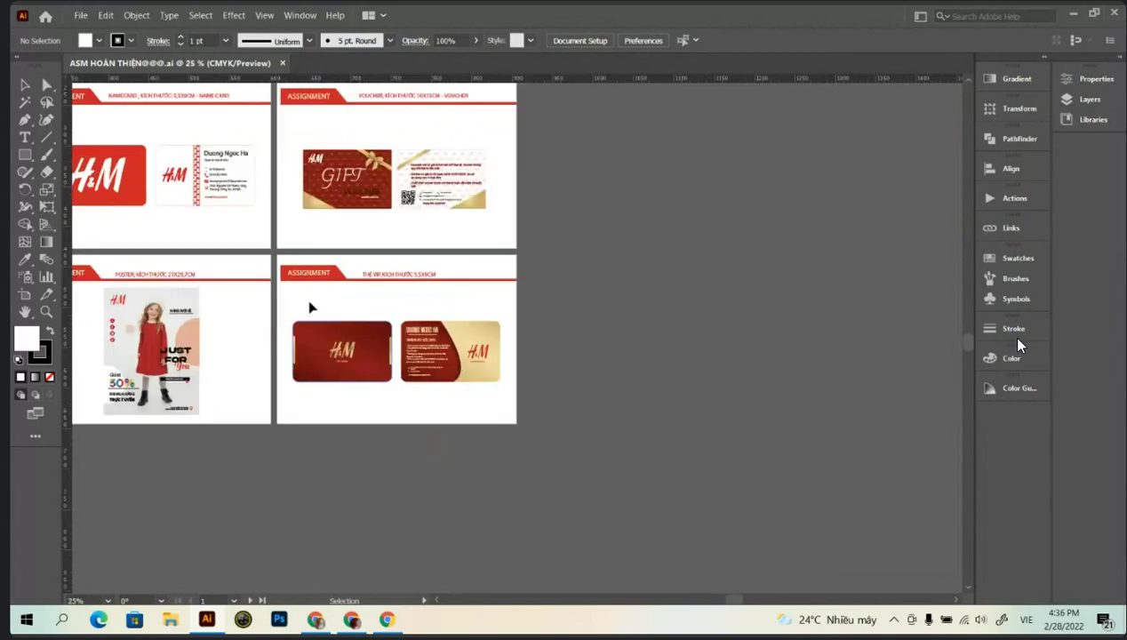
{"action": "scroll", "coordinate": [302, 284], "scroll_direction": "down", "scroll_amount": 1}
{"action": "scroll", "coordinate": [942, 257], "scroll_direction": "up", "scroll_amount": 1}
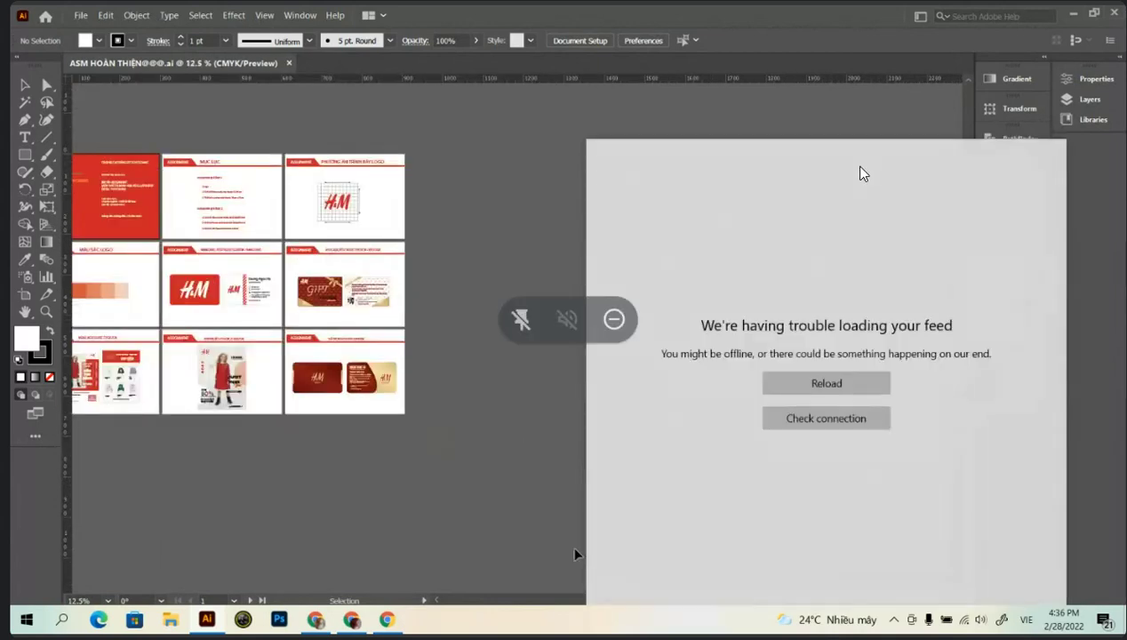
{"action": "scroll", "coordinate": [752, 600], "scroll_direction": "left", "scroll_amount": 3}
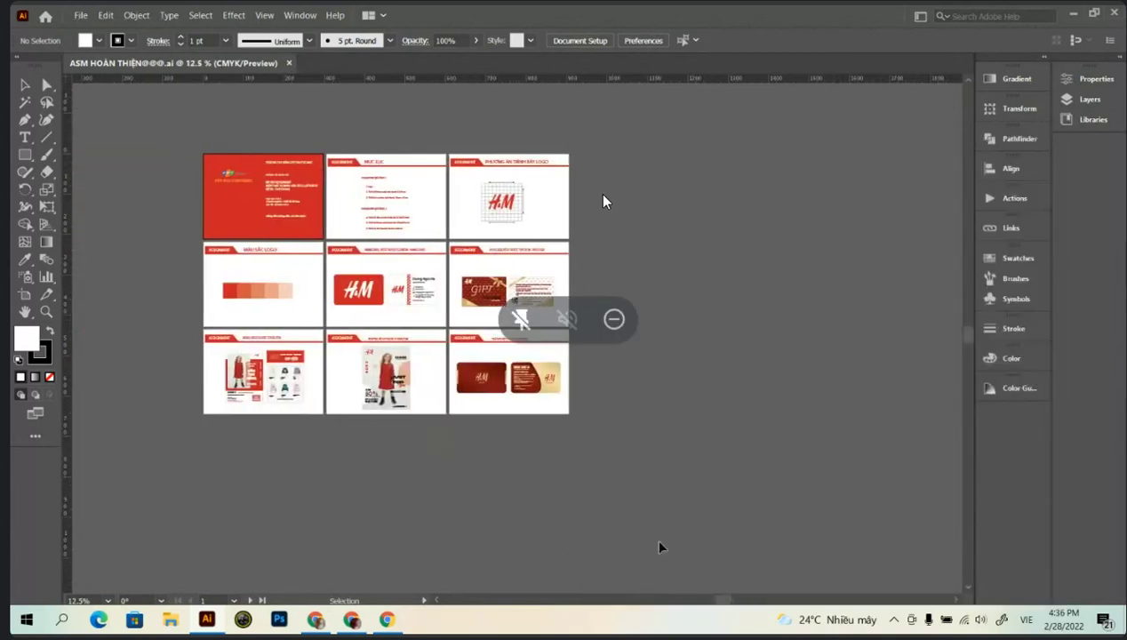
{"action": "scroll", "coordinate": [375, 347], "scroll_direction": "up", "scroll_amount": 1}
{"action": "scroll", "coordinate": [604, 198], "scroll_direction": "up", "scroll_amount": 2}
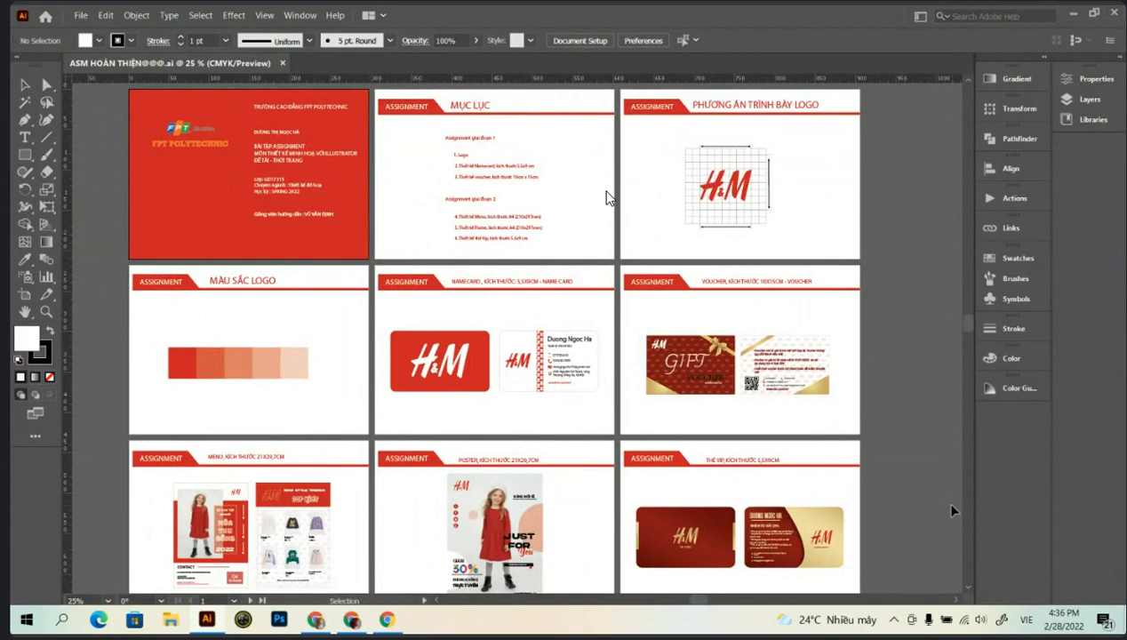
{"action": "scroll", "coordinate": [736, 422], "scroll_direction": "down", "scroll_amount": 1}
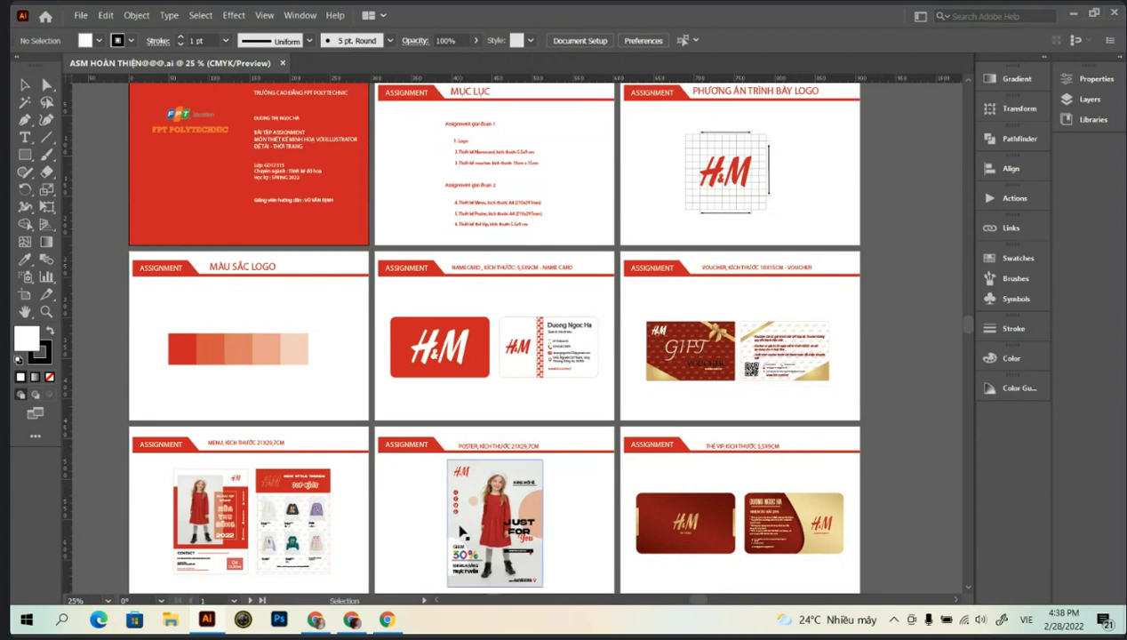
Step: Zoom to 100% on the 21x29.7cm 'Just for You' 30% kids' sale poster, then back to 66.67%
{"action": "scroll", "coordinate": [503, 531], "scroll_direction": "up", "scroll_amount": 2}
{"action": "scroll", "coordinate": [503, 531], "scroll_direction": "up", "scroll_amount": 1}
{"action": "scroll", "coordinate": [503, 530], "scroll_direction": "down", "scroll_amount": 2}
{"action": "scroll", "coordinate": [534, 498], "scroll_direction": "up", "scroll_amount": 1}
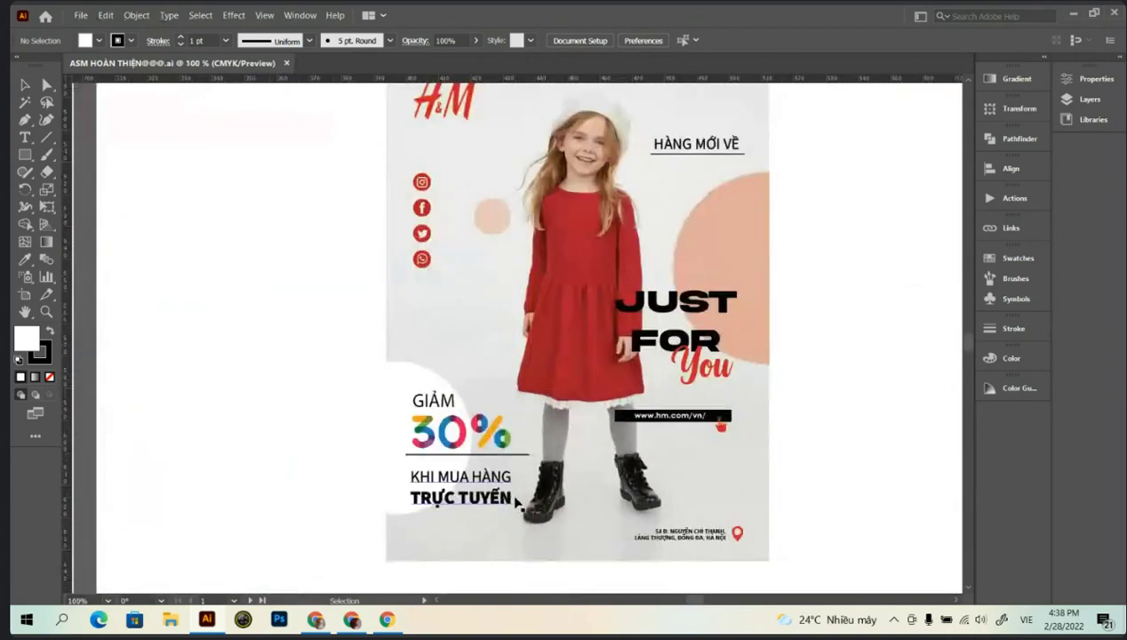
{"action": "scroll", "coordinate": [585, 460], "scroll_direction": "up", "scroll_amount": 1}
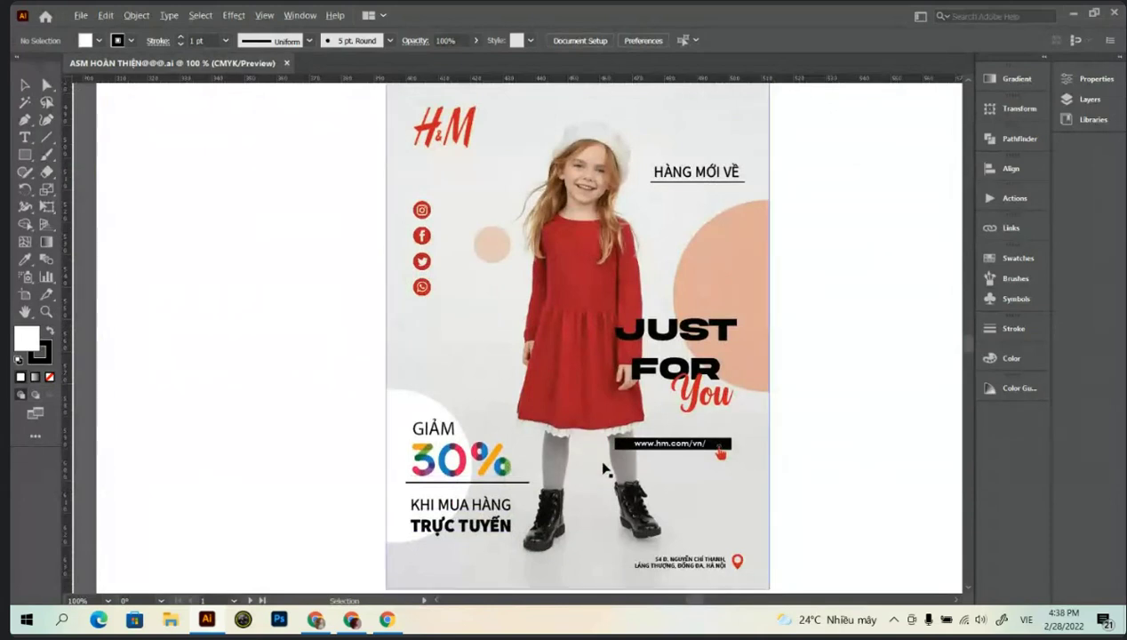
{"action": "scroll", "coordinate": [600, 465], "scroll_direction": "down", "scroll_amount": 1}
{"action": "scroll", "coordinate": [595, 469], "scroll_direction": "up", "scroll_amount": 1}
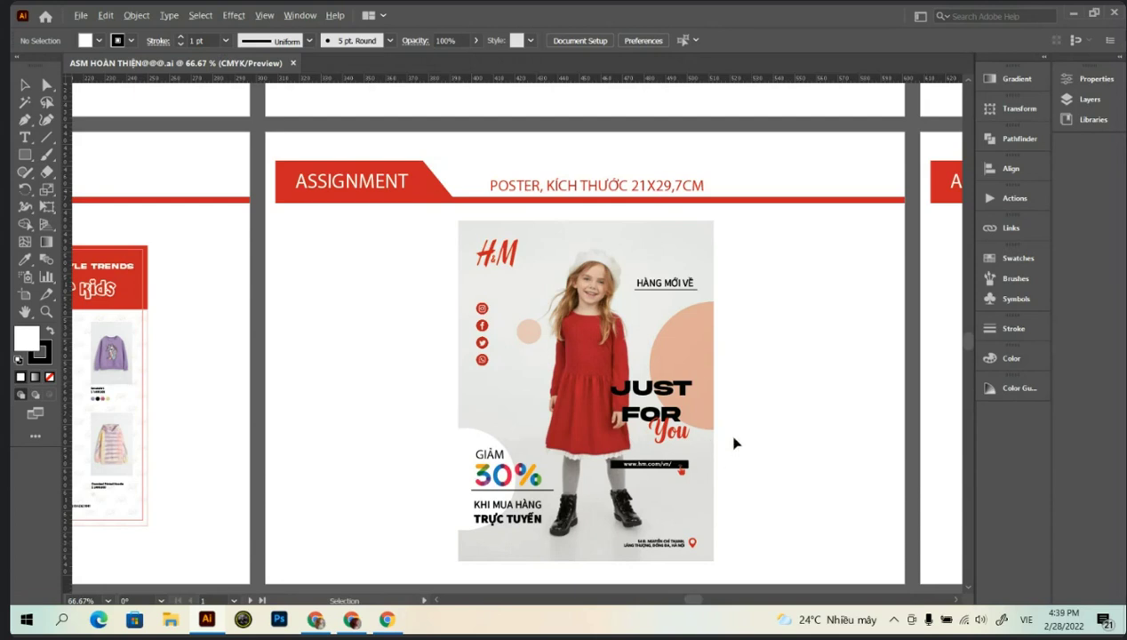
Step: Zoom out to 25% and pan until all nine H&M artboards are visible
{"action": "scroll", "coordinate": [735, 443], "scroll_direction": "down", "scroll_amount": 3}
{"action": "scroll", "coordinate": [749, 432], "scroll_direction": "up", "scroll_amount": 2}
{"action": "scroll", "coordinate": [756, 427], "scroll_direction": "up", "scroll_amount": 2}
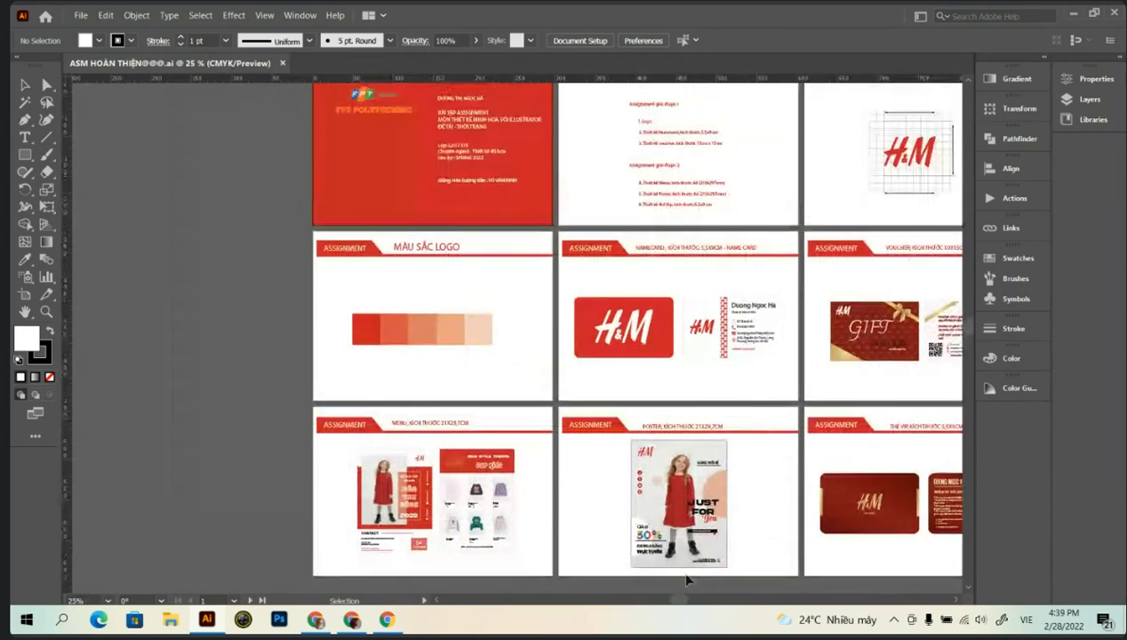
{"action": "scroll", "coordinate": [631, 546], "scroll_direction": "right", "scroll_amount": 3}
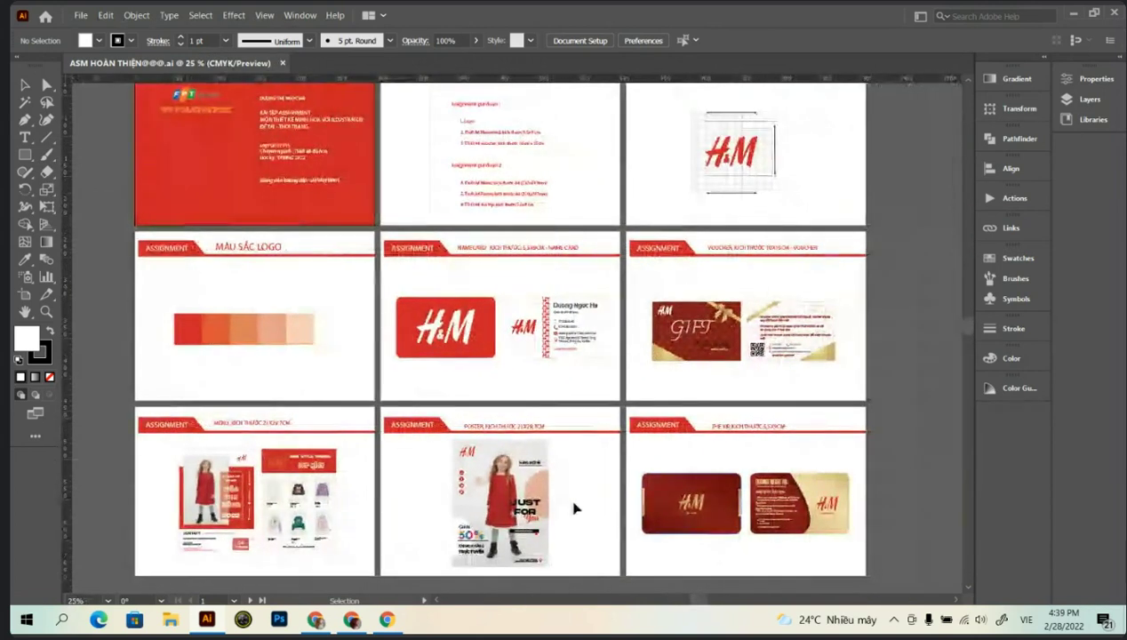
{"action": "scroll", "coordinate": [573, 505], "scroll_direction": "up", "scroll_amount": 1}
{"action": "left_click_drag", "start_coordinate": [692, 604], "coordinate": [689, 605]}
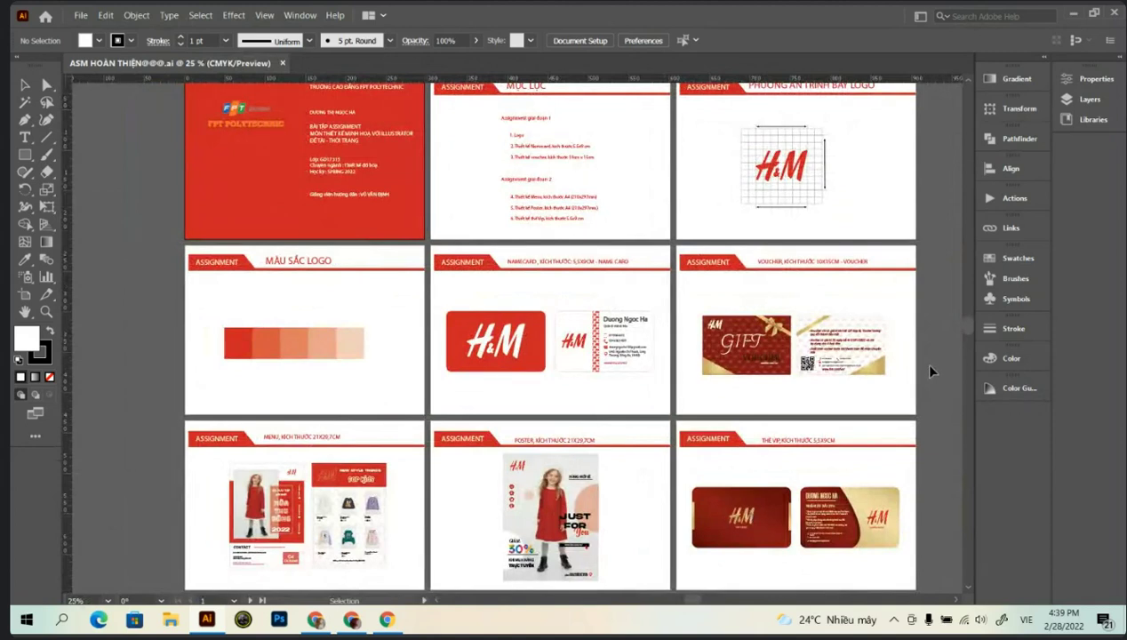